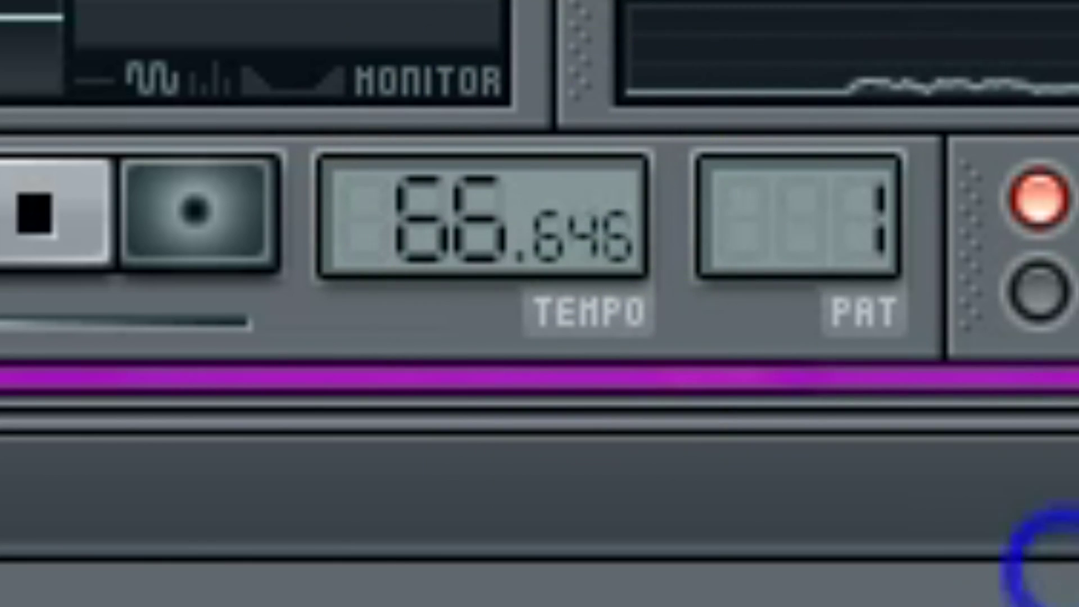
{"action": "left_click_drag", "start_coordinate": [1062, 568], "coordinate": [1076, 486]}
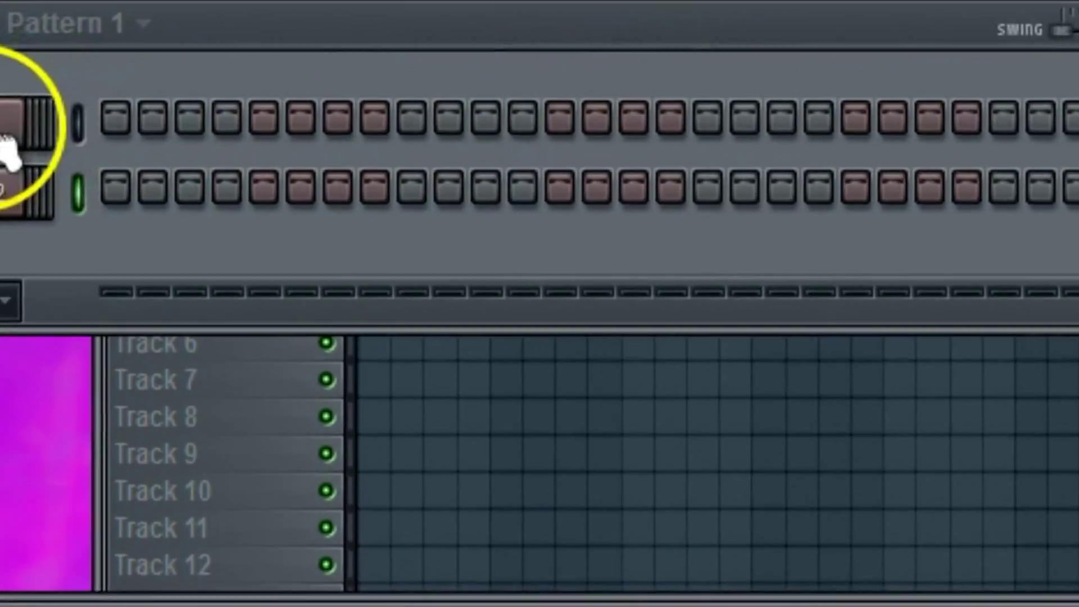
{"action": "left_click", "coordinate": [116, 123]}
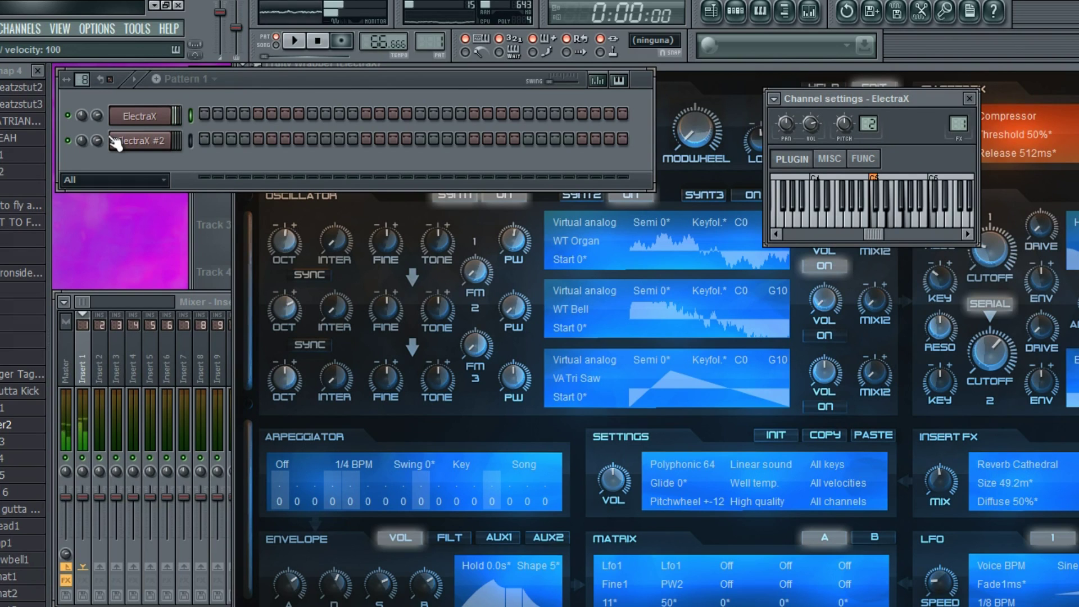
In the ElectraX piano roll, draw an F4 note over the first half of bar 1 and a D#4 note over the second half.
{"action": "right_click", "coordinate": [168, 114]}
{"action": "left_click", "coordinate": [202, 115]}
{"action": "left_click_drag", "start_coordinate": [117, 250], "coordinate": [129, 466]}
{"action": "scroll", "coordinate": [118, 292], "scroll_direction": "down", "scroll_amount": 2}
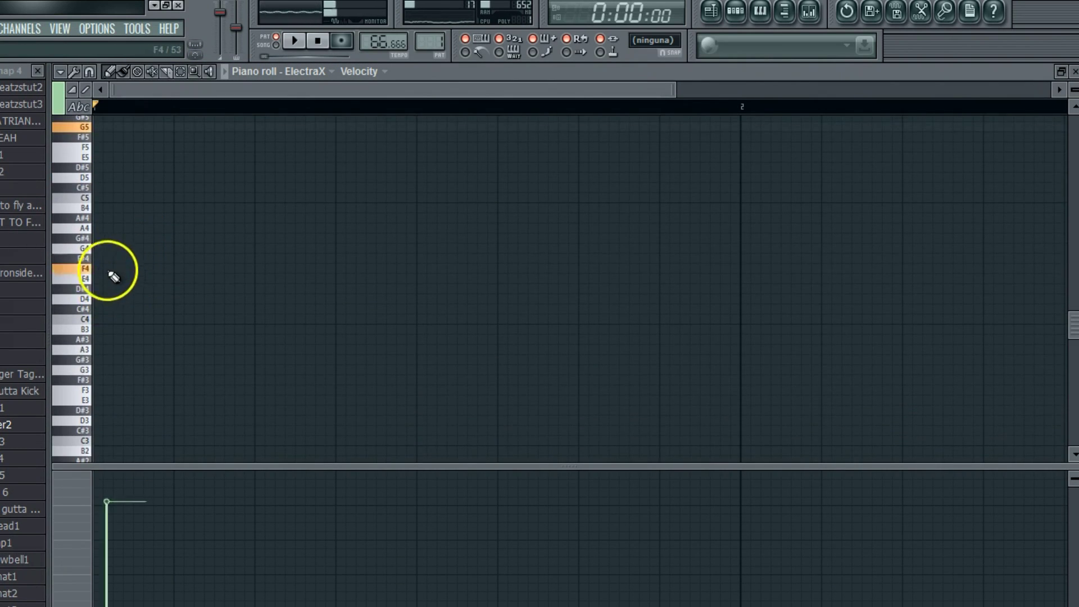
{"action": "left_click_drag", "start_coordinate": [124, 275], "coordinate": [419, 285]}
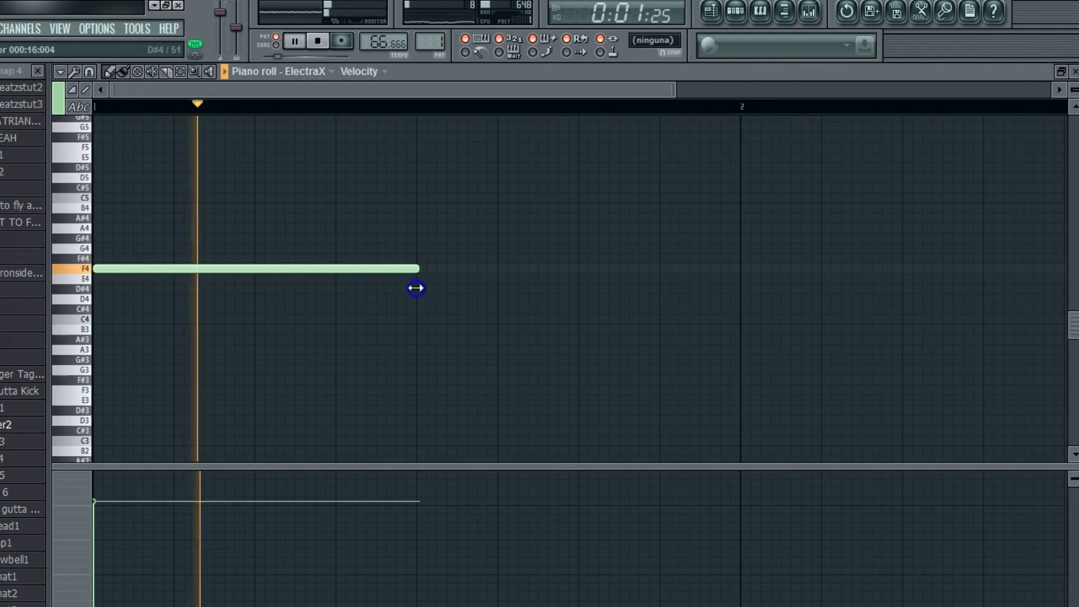
{"action": "left_click", "coordinate": [417, 289]}
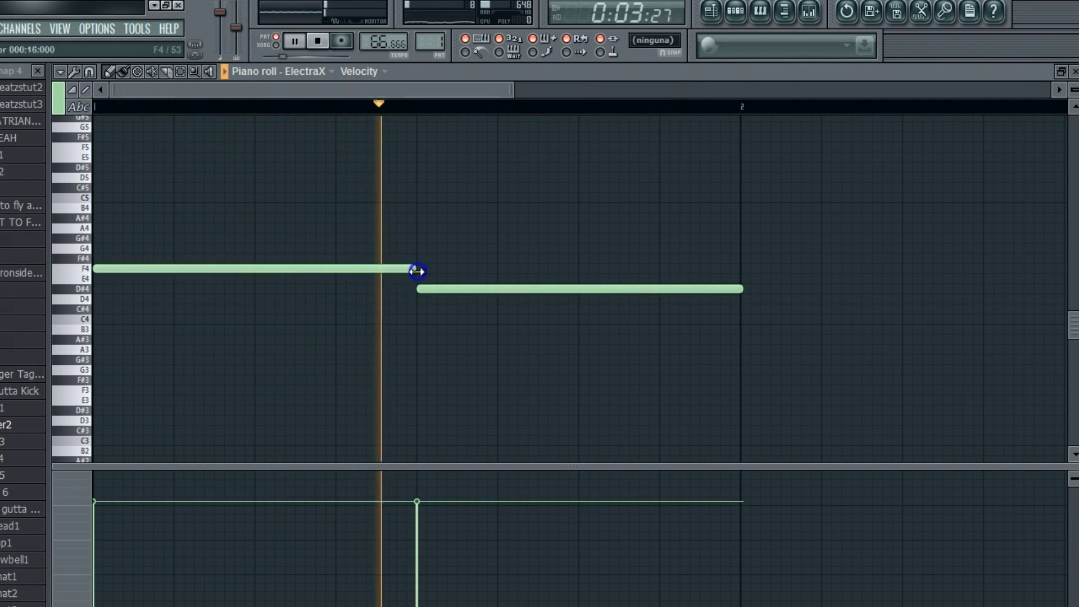
{"action": "right_click", "coordinate": [422, 290]}
{"action": "left_click", "coordinate": [422, 291]}
Double the two ElectraX notes an octave lower with half-bar notes on F3 and D#3.
{"action": "scroll", "coordinate": [79, 289], "scroll_direction": "down", "scroll_amount": 3}
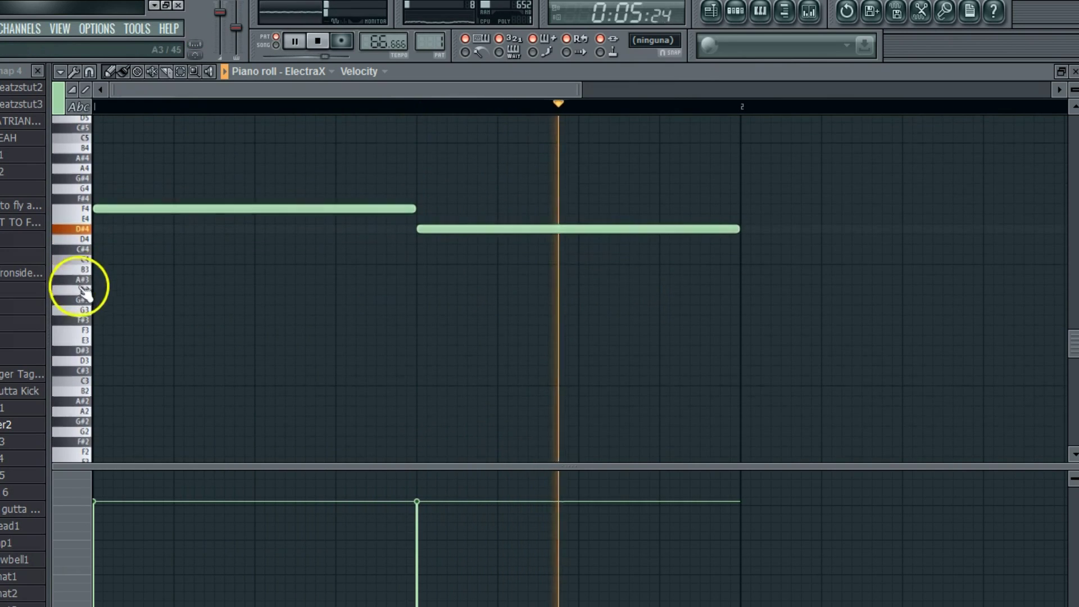
{"action": "left_click", "coordinate": [108, 330]}
{"action": "left_click", "coordinate": [419, 349]}
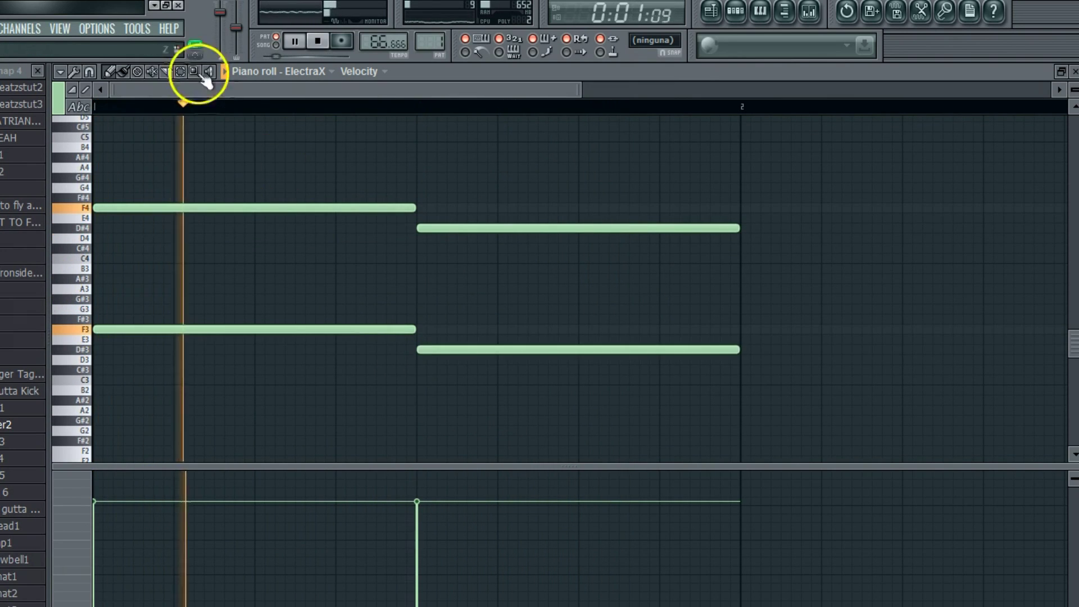
Try all four ElectraX notes one octave lower and return them to F4, D#4, F3 and D#3.
{"action": "scroll", "coordinate": [151, 203], "scroll_direction": "down", "scroll_amount": 1}
{"action": "key", "text": "ctrl+a"}
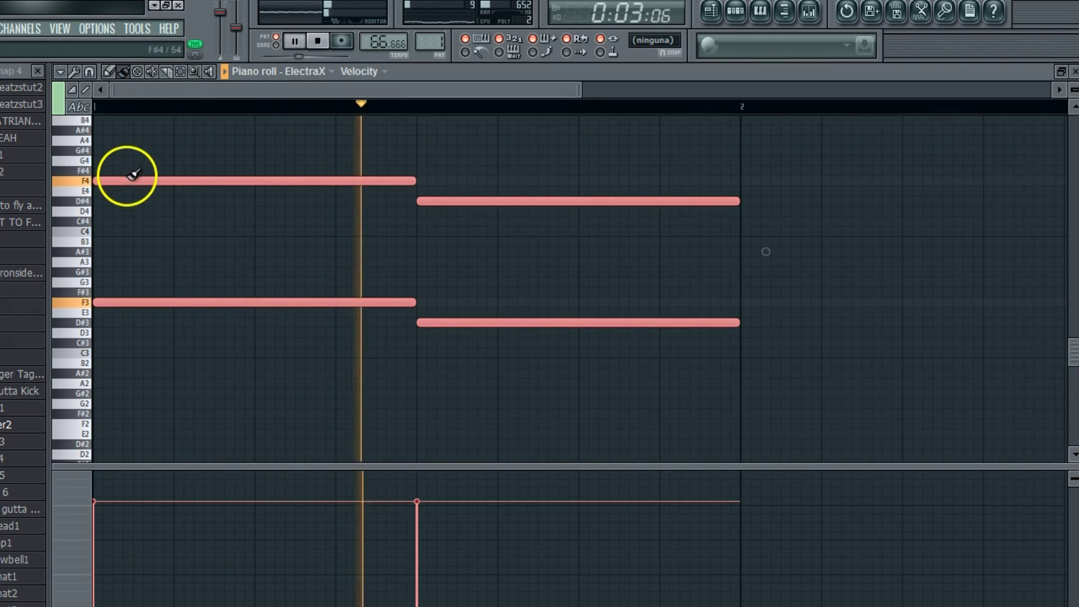
{"action": "left_click_drag", "start_coordinate": [127, 180], "coordinate": [113, 304]}
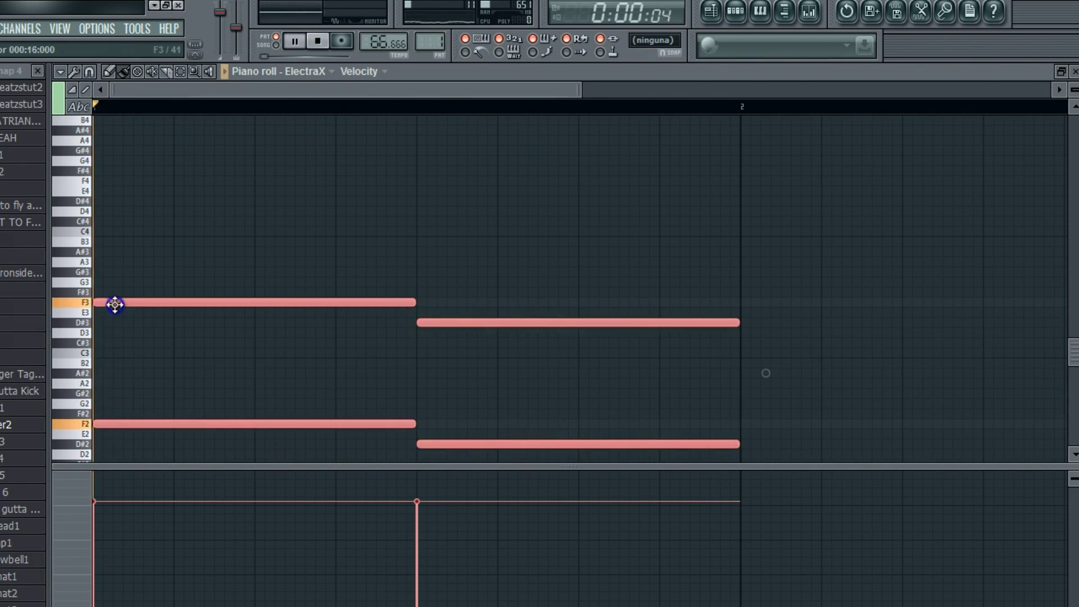
{"action": "scroll", "coordinate": [120, 303], "scroll_direction": "down", "scroll_amount": 3}
{"action": "left_click", "coordinate": [116, 362]}
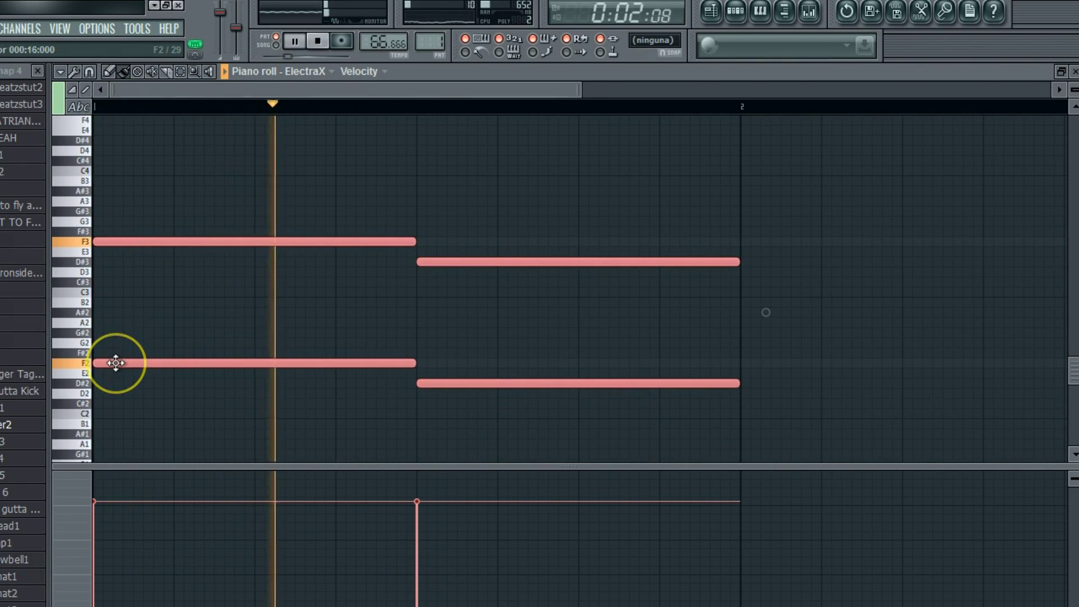
{"action": "left_click_drag", "start_coordinate": [116, 363], "coordinate": [101, 243]}
{"action": "left_click", "coordinate": [563, 167]}
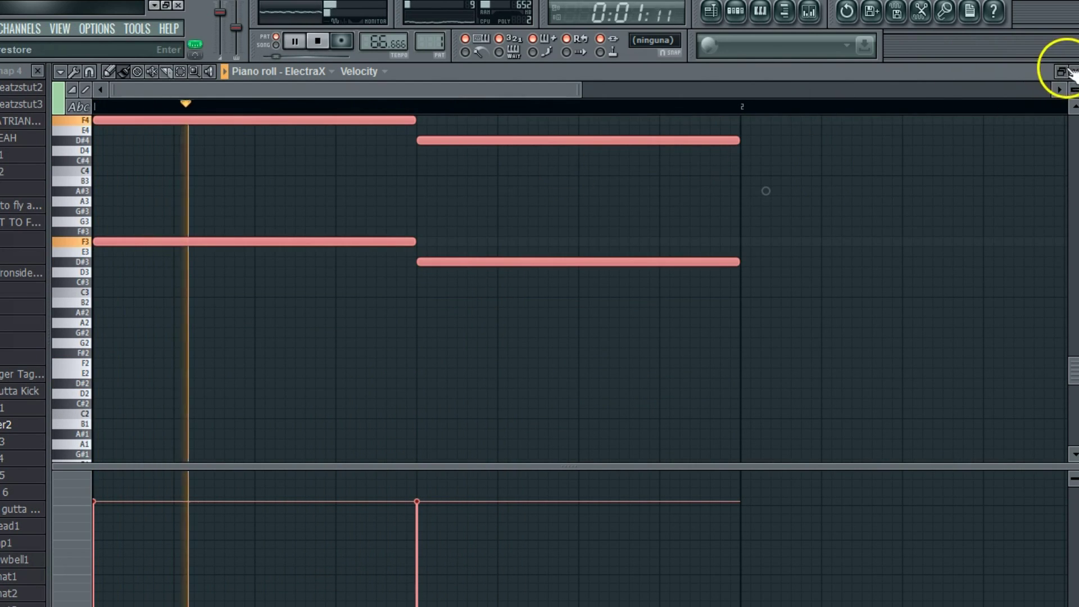
{"action": "scroll", "coordinate": [72, 349], "scroll_direction": "up", "scroll_amount": 3}
{"action": "left_click_drag", "start_coordinate": [125, 302], "coordinate": [73, 313]}
{"action": "left_click", "coordinate": [826, 119]}
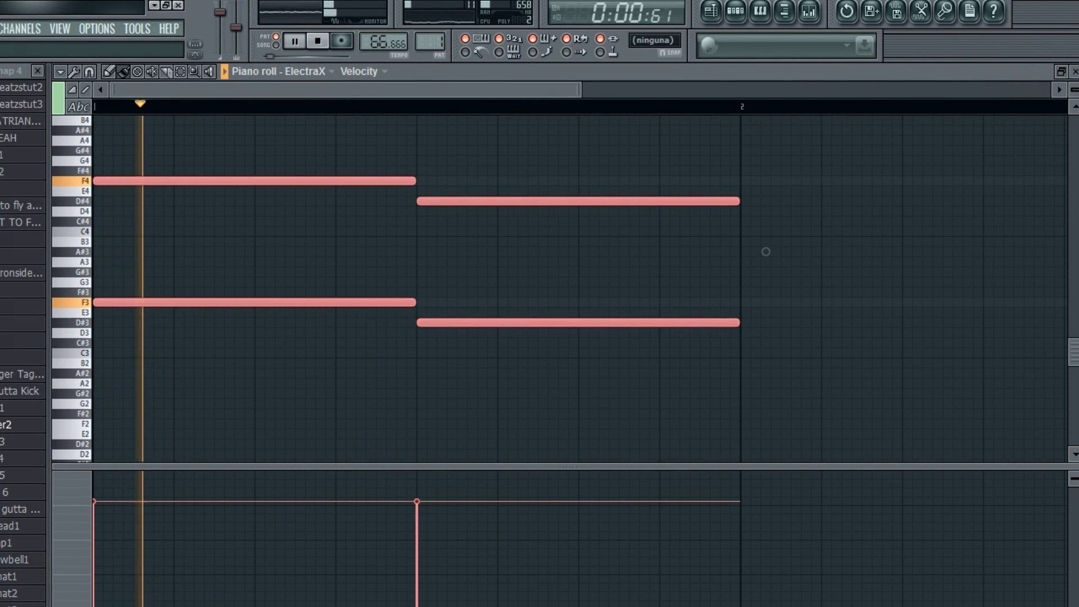
Copy the ElectraX channel's notes and paste them into the ElectraX #2 channel.
{"action": "left_click", "coordinate": [1074, 71]}
{"action": "right_click", "coordinate": [128, 116]}
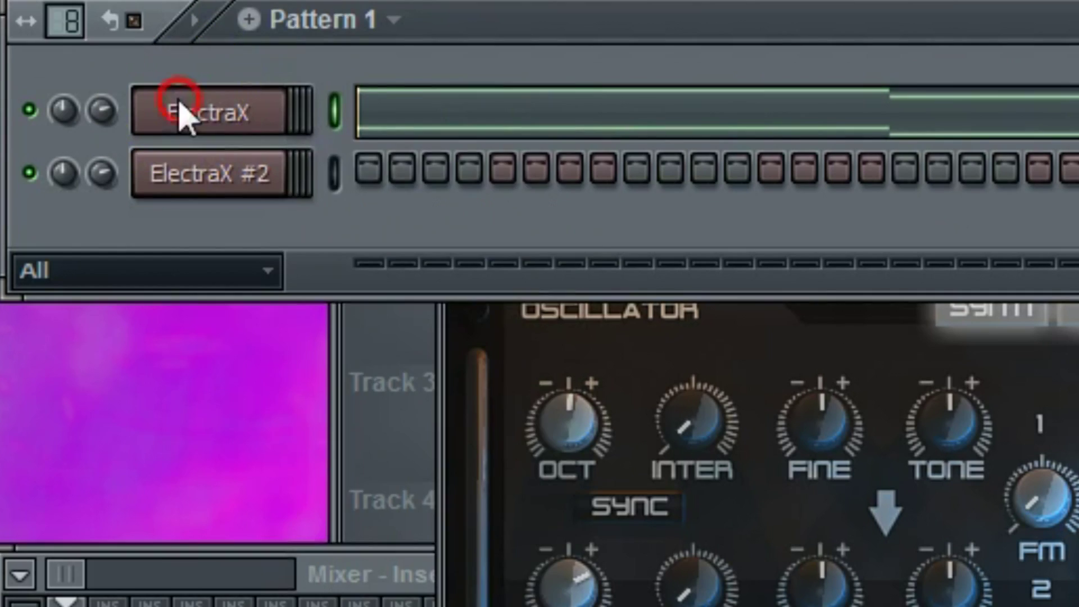
{"action": "mouse_move", "coordinate": [201, 196]}
{"action": "left_click", "coordinate": [336, 212]}
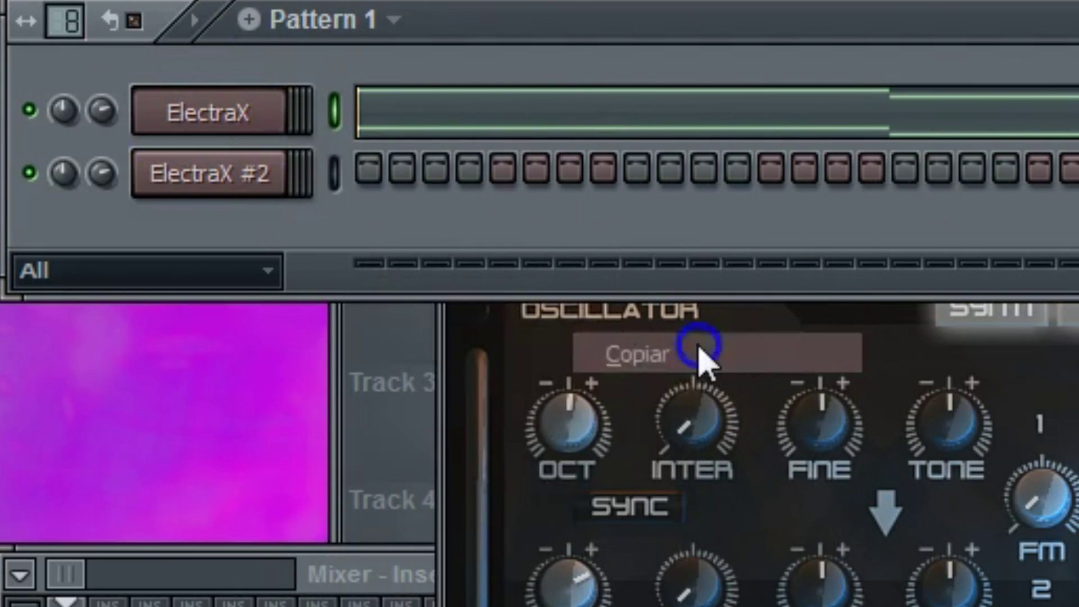
{"action": "right_click", "coordinate": [236, 174]}
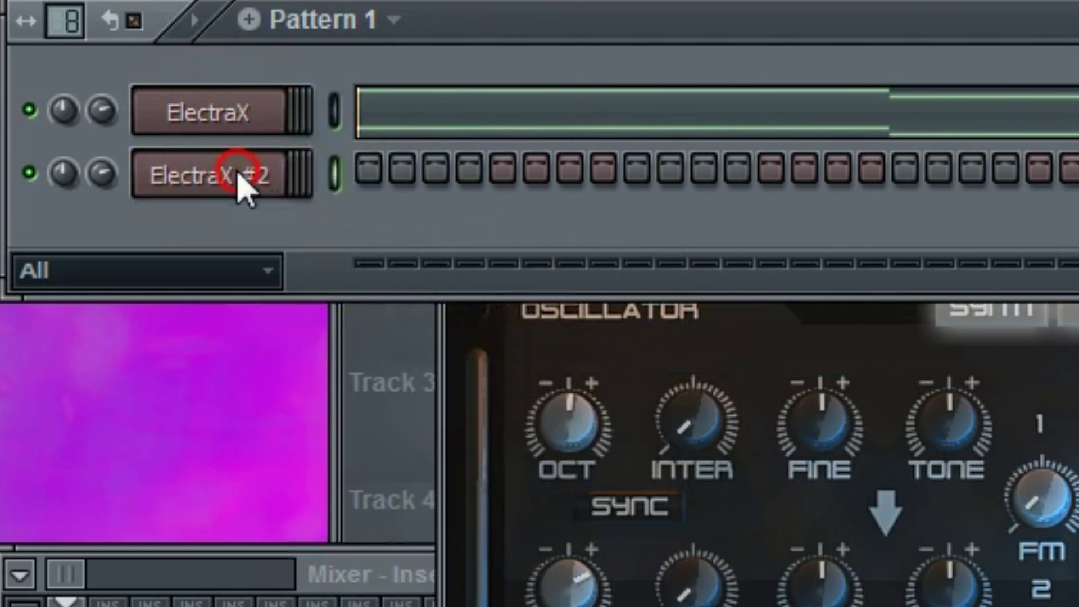
{"action": "mouse_move", "coordinate": [427, 376]}
{"action": "left_click", "coordinate": [632, 453]}
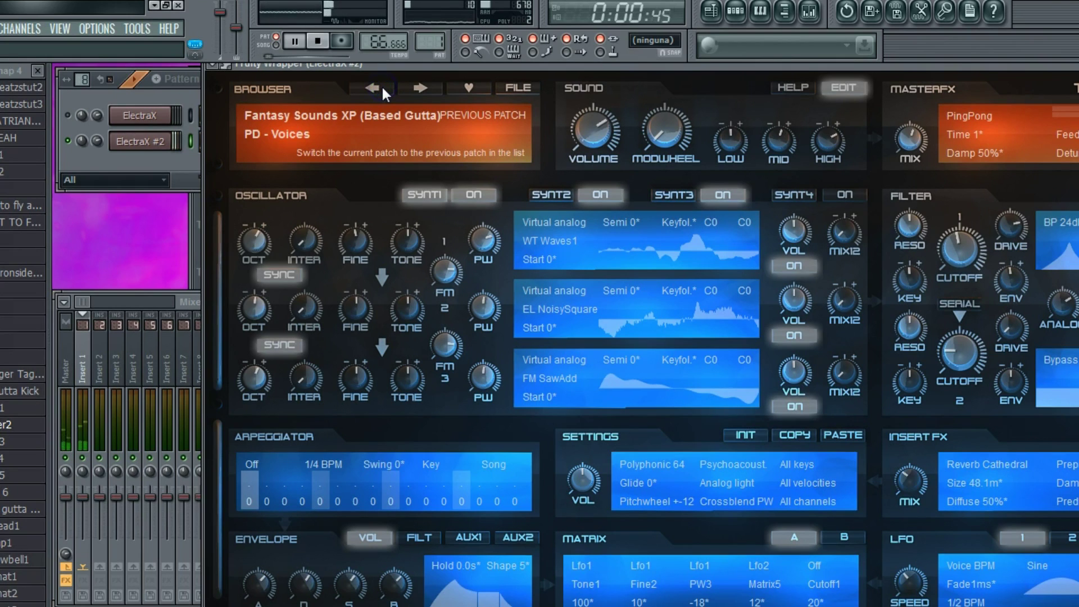
Transpose all ElectraX #2 notes down one octave to F3, D#3, F2 and D#2 and play the pattern.
{"action": "left_click", "coordinate": [782, 53]}
{"action": "key", "text": "space"}
{"action": "left_click", "coordinate": [419, 88]}
{"action": "left_click", "coordinate": [178, 160]}
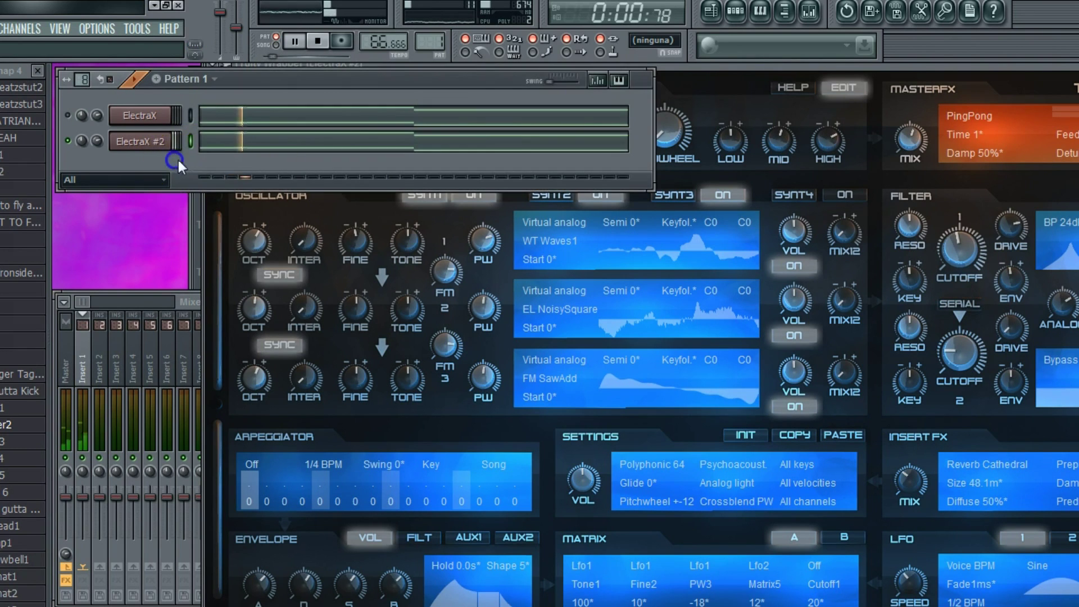
{"action": "left_click", "coordinate": [179, 144]}
{"action": "left_click_drag", "start_coordinate": [106, 362], "coordinate": [102, 420]}
{"action": "key", "text": "space"}
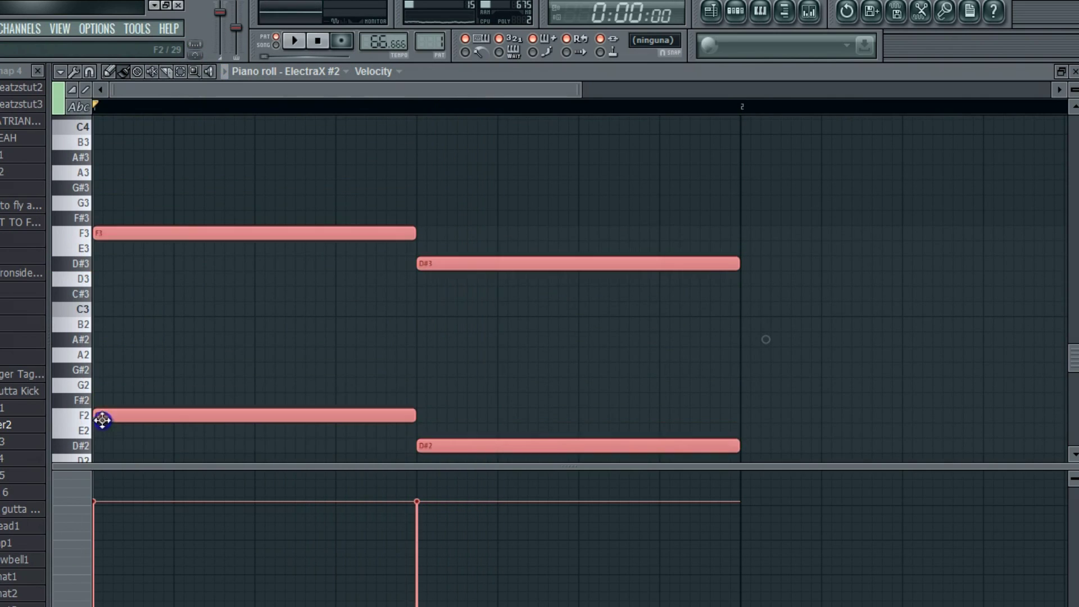
{"action": "scroll", "coordinate": [855, 217], "scroll_direction": "down", "scroll_amount": 1}
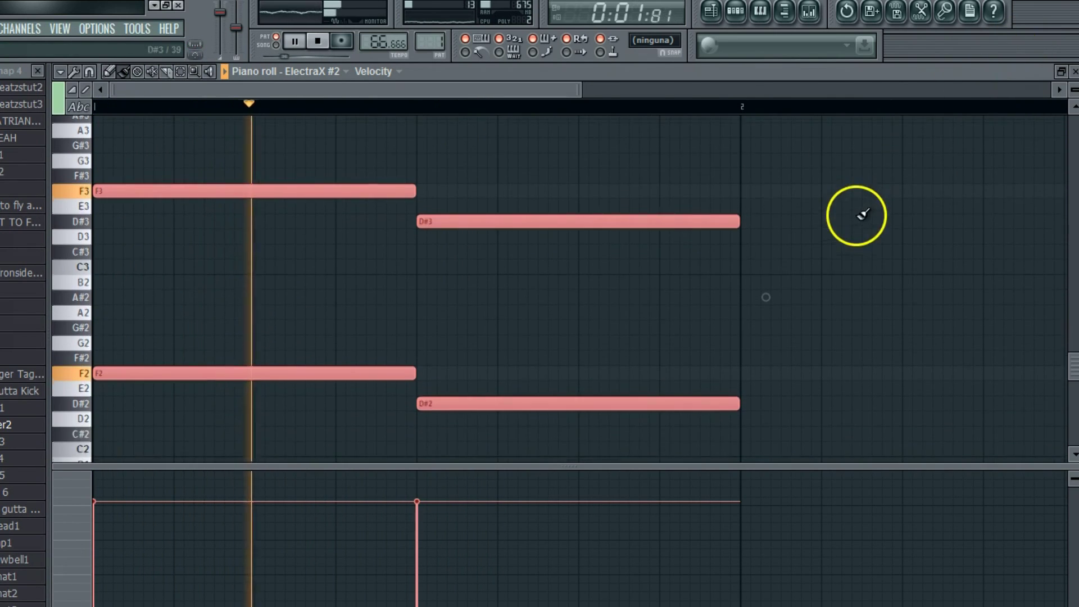
Unmute the first ElectraX channel so both layers play, and close the piano roll.
{"action": "left_click", "coordinate": [1061, 72]}
{"action": "left_click", "coordinate": [68, 117]}
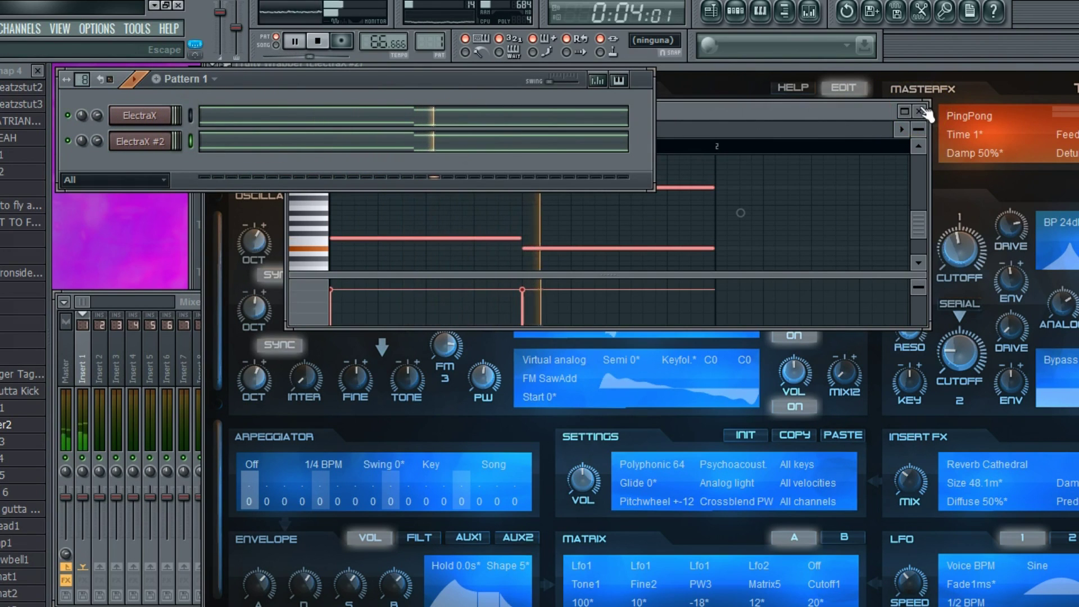
{"action": "left_click", "coordinate": [880, 111]}
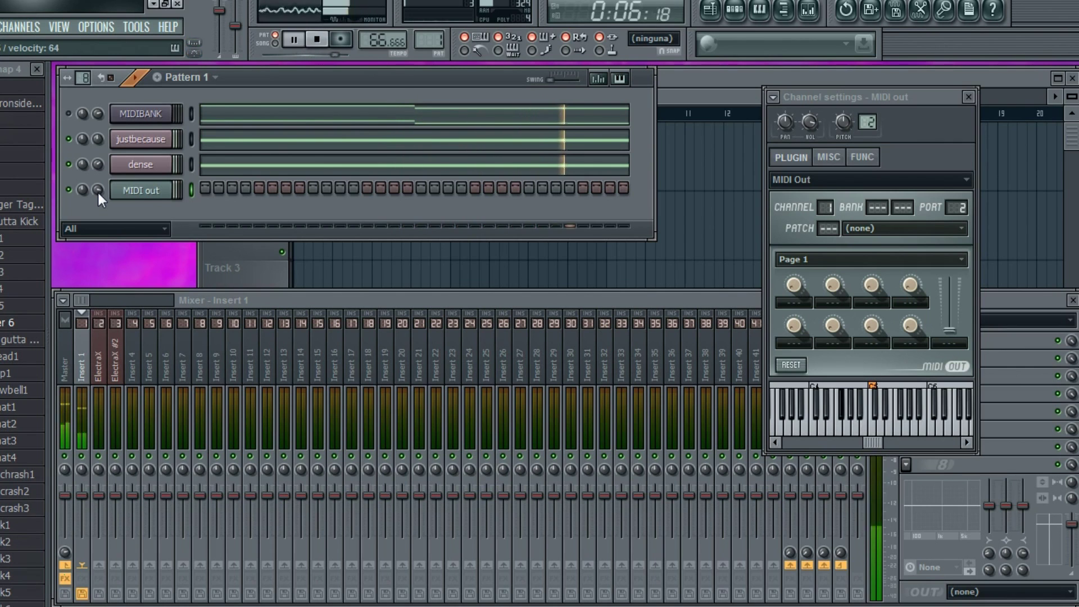
In the MIDI out piano roll, draw an F4 note over the first half of bar 1 and an F#4 note over the second half.
{"action": "right_click", "coordinate": [131, 190]}
{"action": "left_click", "coordinate": [191, 186]}
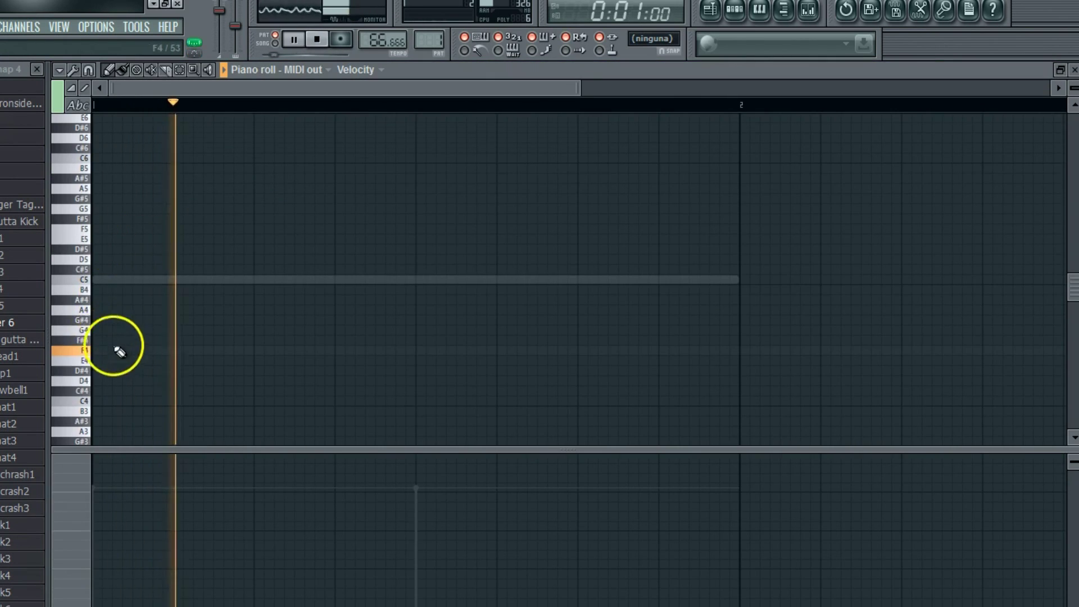
{"action": "scroll", "coordinate": [112, 315], "scroll_direction": "down", "scroll_amount": 2}
{"action": "left_click", "coordinate": [106, 289]}
{"action": "left_click", "coordinate": [419, 279]}
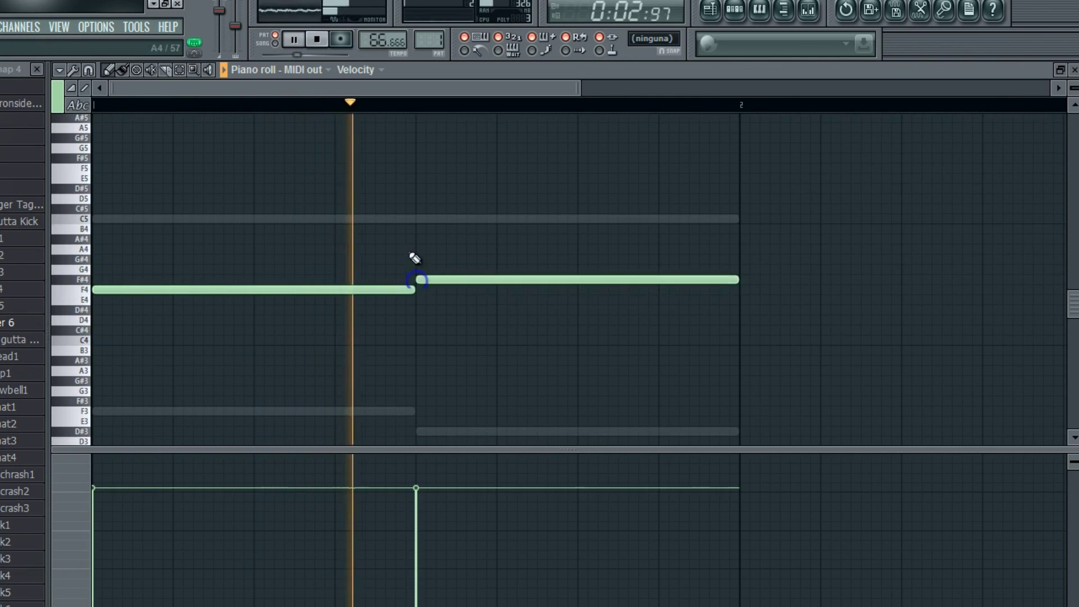
Double the MIDI out notes an octave lower with half-bar notes on F3 and F#3.
{"action": "scroll", "coordinate": [197, 319], "scroll_direction": "down", "scroll_amount": 2}
{"action": "key", "text": "space"}
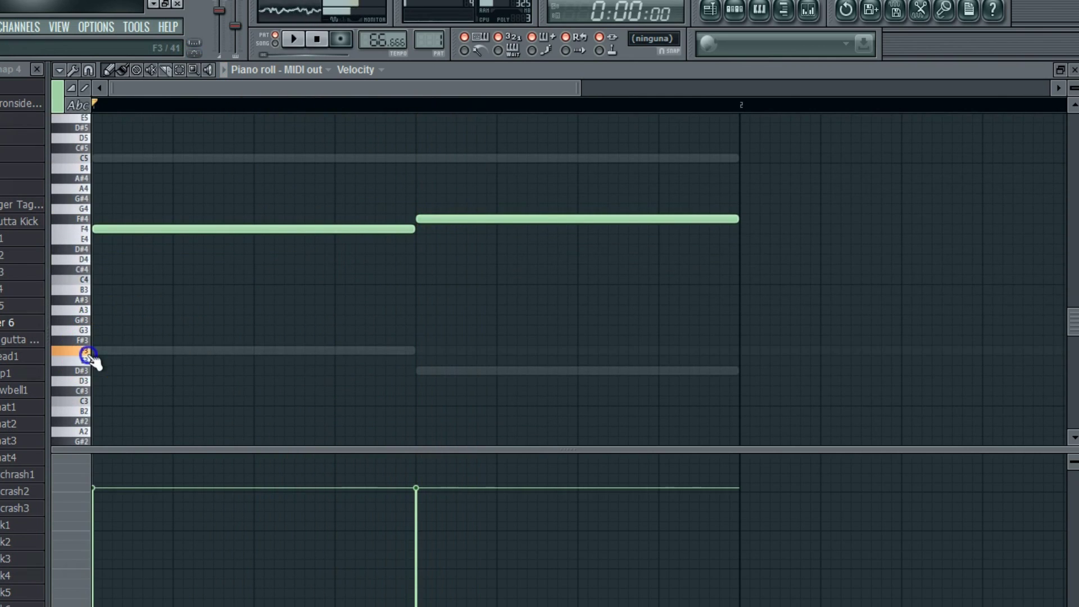
{"action": "left_click_drag", "start_coordinate": [67, 338], "coordinate": [58, 354]}
{"action": "left_click", "coordinate": [428, 340]}
{"action": "scroll", "coordinate": [383, 351], "scroll_direction": "up", "scroll_amount": 2}
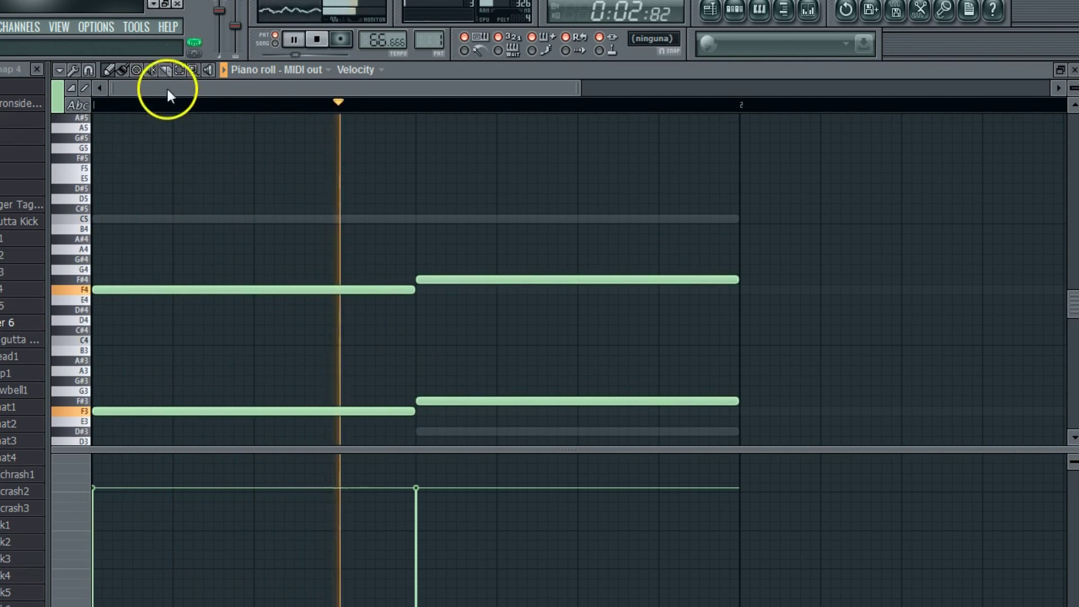
Select the F3 and F#3 notes and duplicate them two octaves higher on F5 and F#5.
{"action": "left_click_drag", "start_coordinate": [116, 339], "coordinate": [79, 456]}
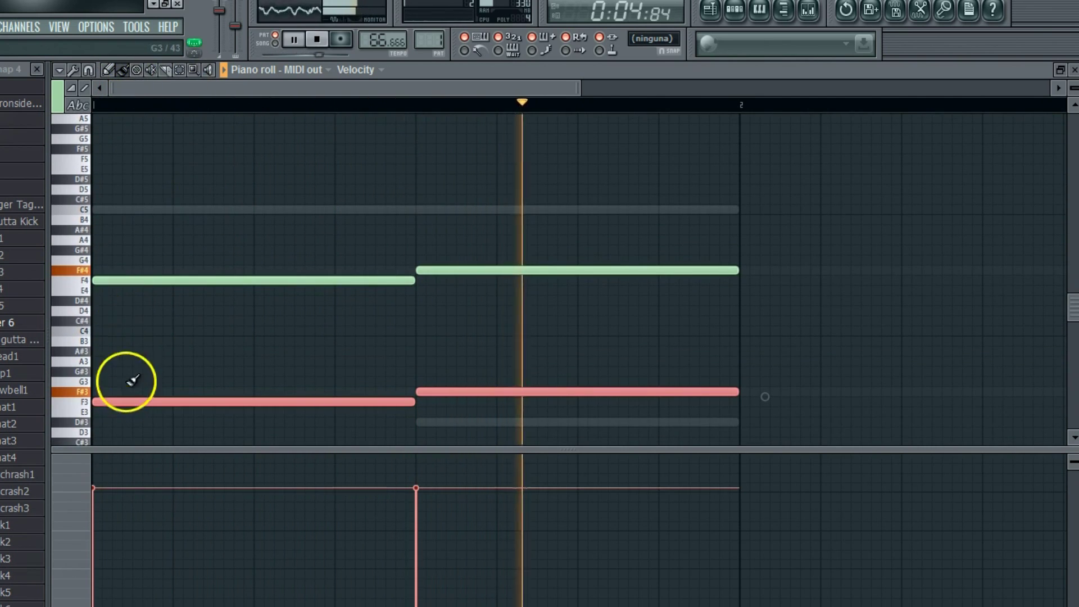
{"action": "left_click_drag", "start_coordinate": [121, 400], "coordinate": [96, 152]}
{"action": "left_click", "coordinate": [252, 203]}
{"action": "left_click", "coordinate": [232, 159]}
{"action": "left_click", "coordinate": [163, 86]}
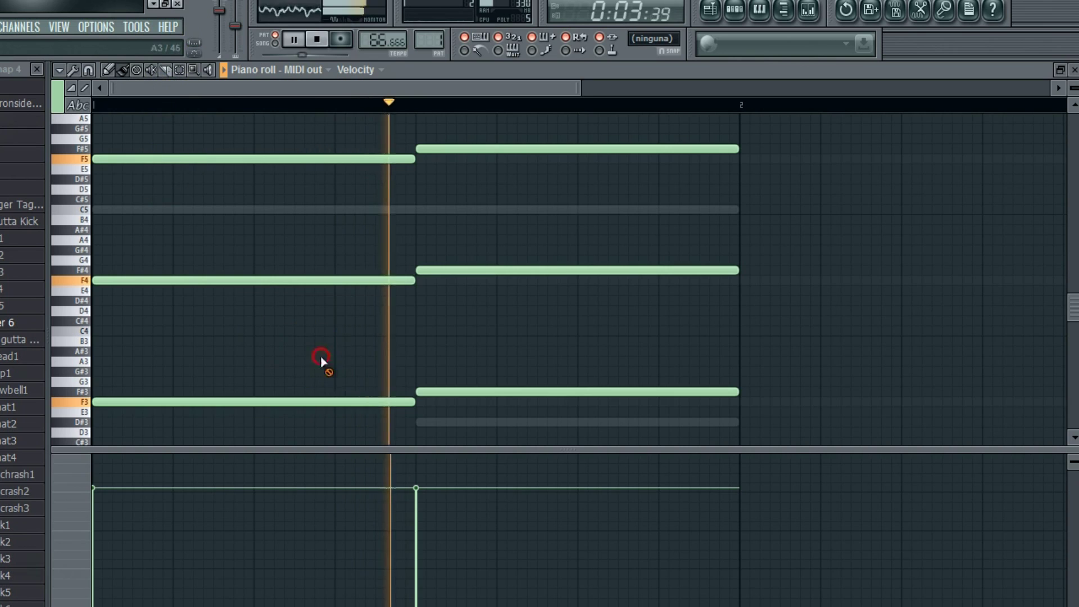
Delete the low F3 and F#3 notes from the MIDI out part and close the piano roll.
{"action": "right_click", "coordinate": [337, 402]}
{"action": "right_click", "coordinate": [450, 392]}
{"action": "scroll", "coordinate": [467, 374], "scroll_direction": "up", "scroll_amount": 2}
{"action": "scroll", "coordinate": [466, 374], "scroll_direction": "down", "scroll_amount": 1}
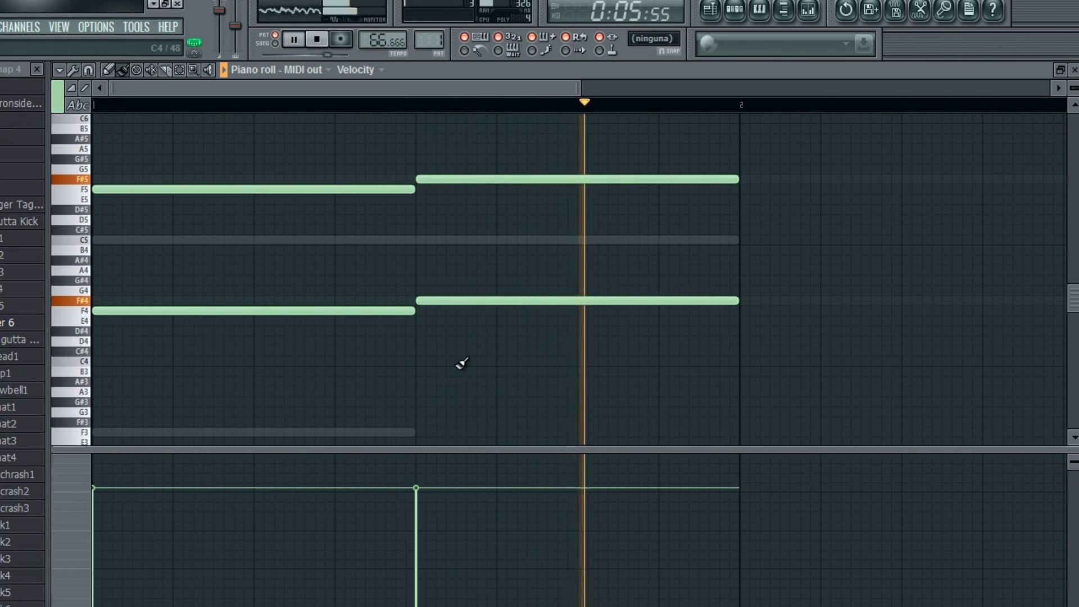
{"action": "key", "text": "F7"}
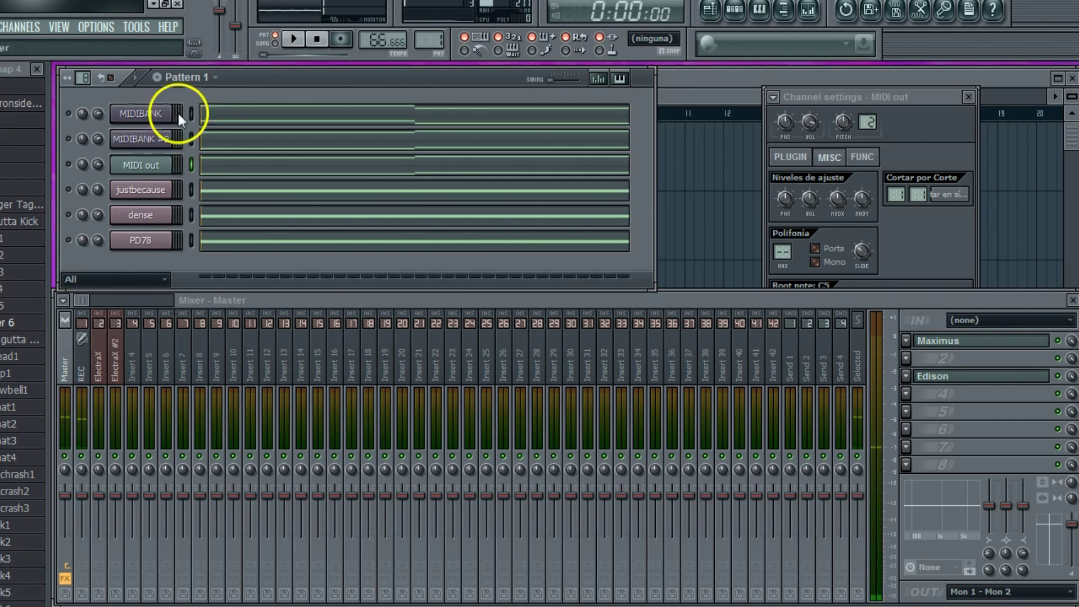
Transpose all four MIDI out notes down to a lower octave and play the pattern with the other channels.
{"action": "key", "text": "space"}
{"action": "key", "text": "space"}
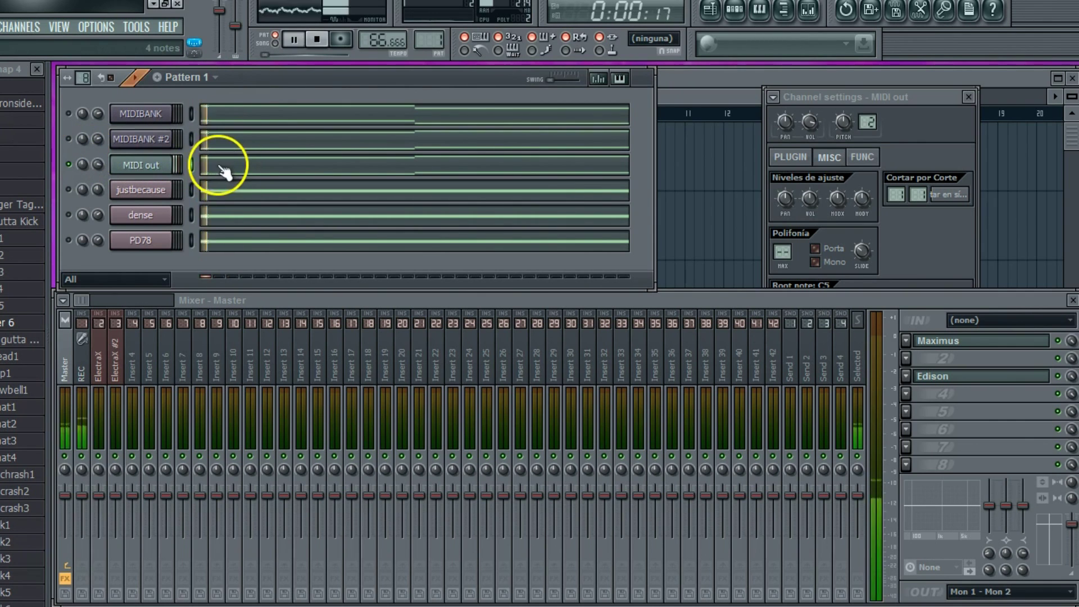
{"action": "left_click", "coordinate": [225, 172]}
{"action": "key", "text": "ctrl+a"}
{"action": "left_click_drag", "start_coordinate": [126, 219], "coordinate": [107, 409]}
{"action": "left_click_drag", "start_coordinate": [127, 232], "coordinate": [90, 209]}
{"action": "key", "text": "space"}
{"action": "left_click", "coordinate": [1073, 70]}
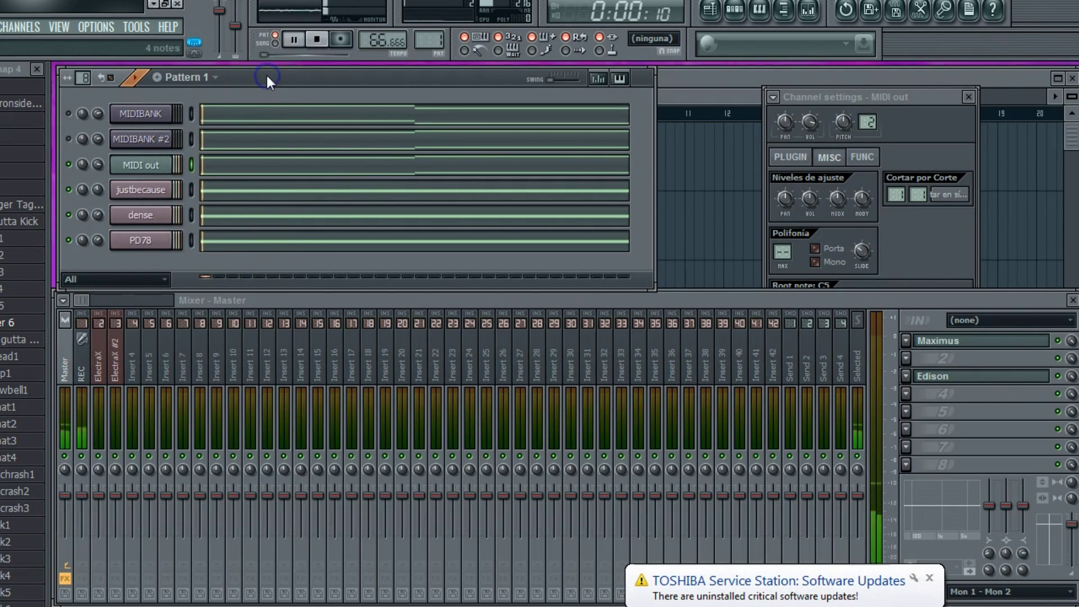
{"action": "key", "text": "space"}
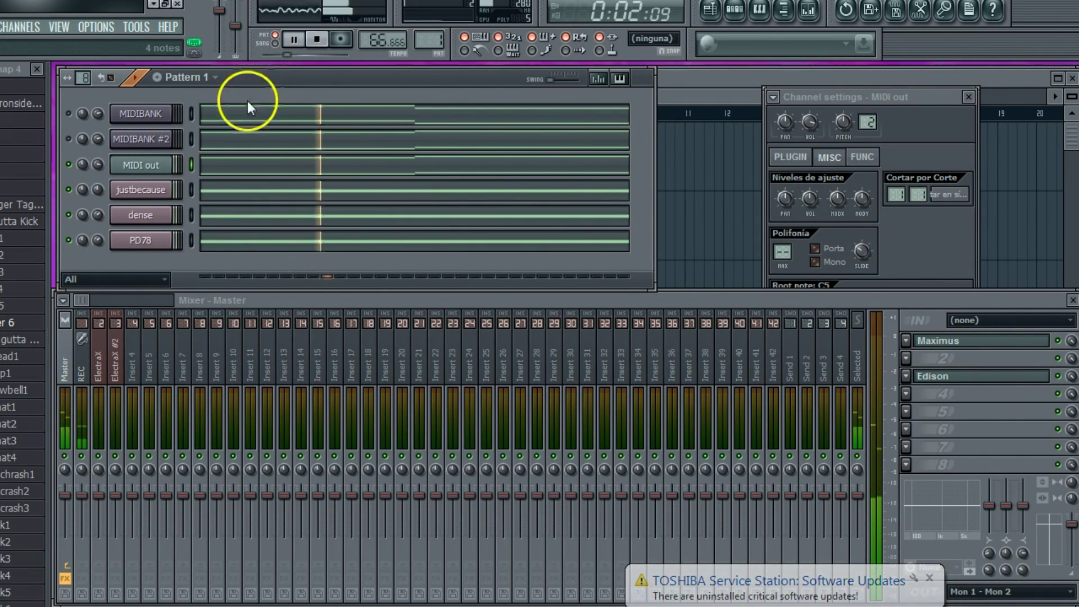
Add F4 and F#4 notes to the MIDI out part, each starting an eighth of a bar late, and trim F#4 to end at bar 2.
{"action": "left_click", "coordinate": [240, 169]}
{"action": "left_click", "coordinate": [86, 138]}
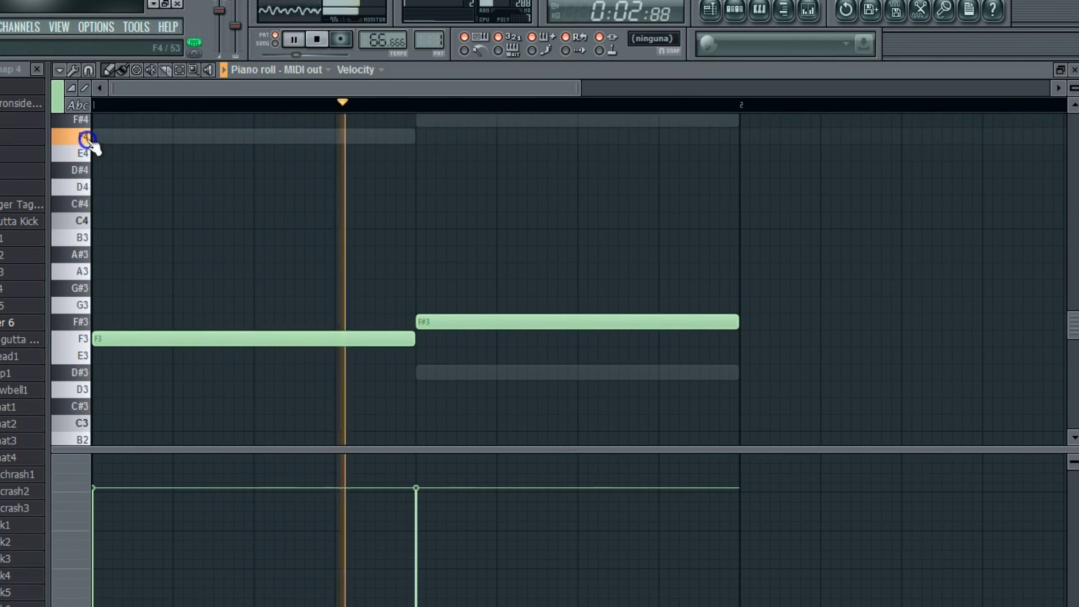
{"action": "scroll", "coordinate": [92, 140], "scroll_direction": "up", "scroll_amount": 3}
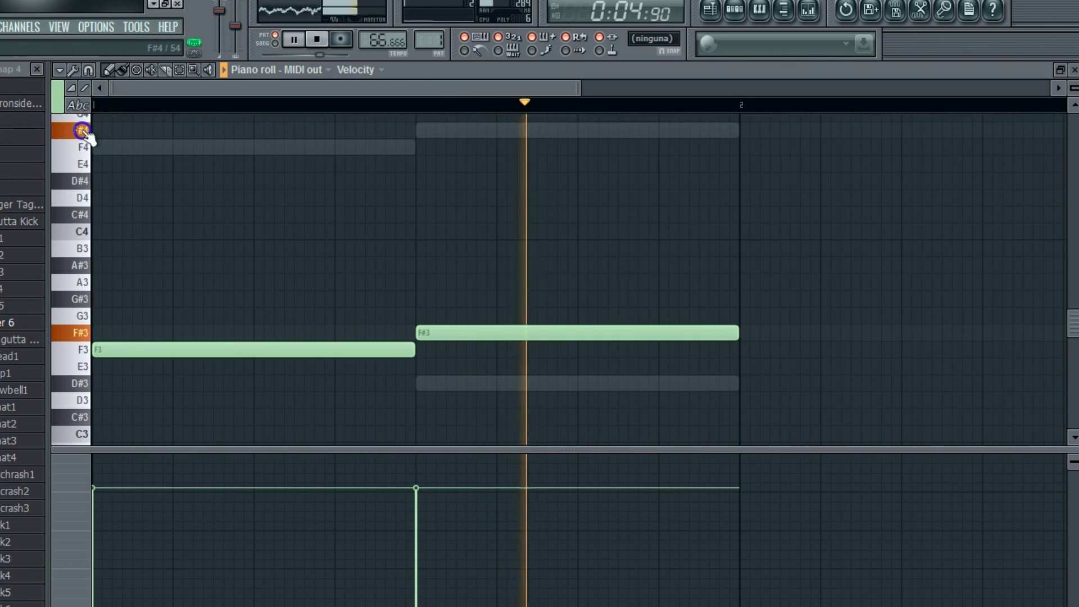
{"action": "left_click", "coordinate": [174, 198]}
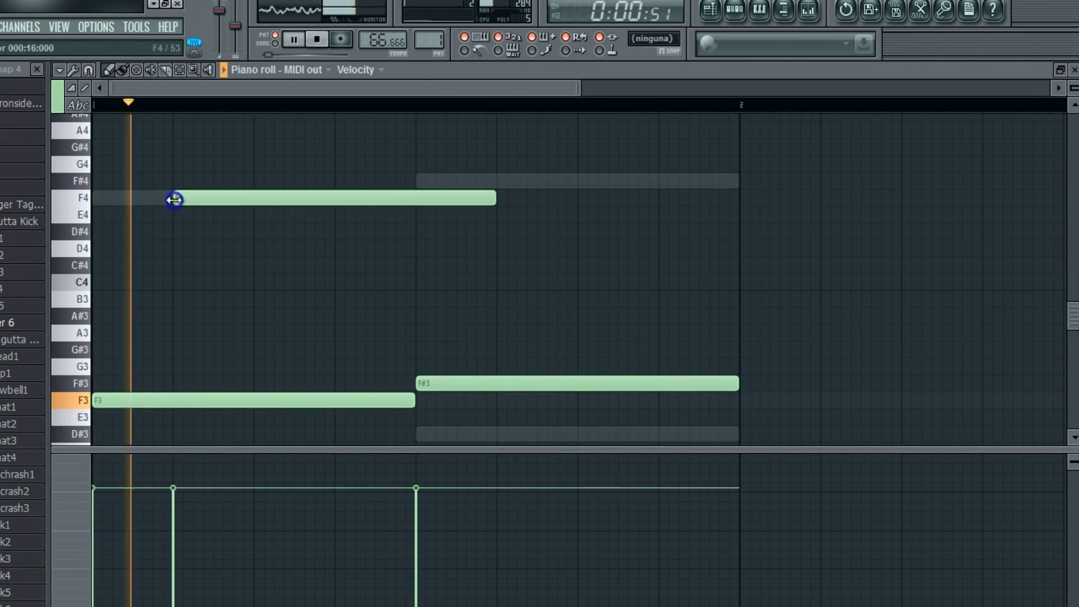
{"action": "left_click", "coordinate": [498, 181]}
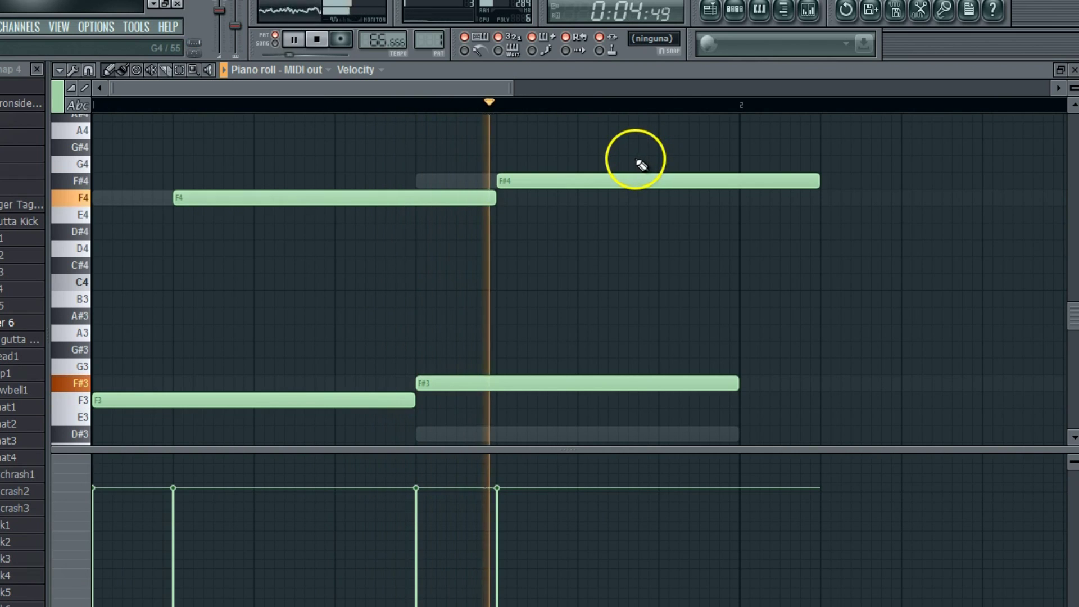
{"action": "left_click", "coordinate": [179, 70]}
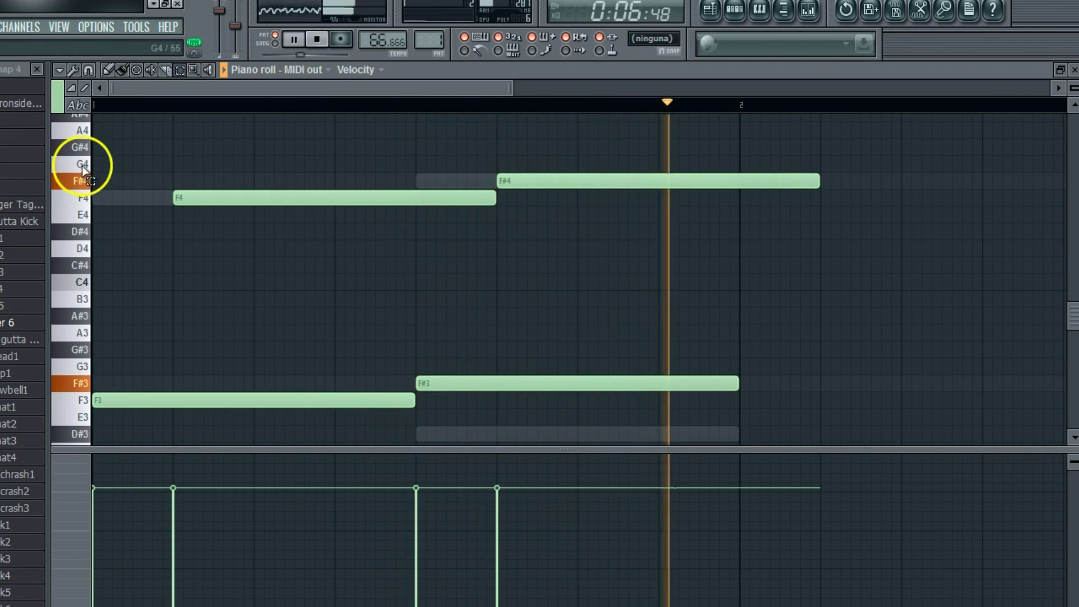
{"action": "left_click", "coordinate": [122, 70]}
{"action": "left_click_drag", "start_coordinate": [819, 181], "coordinate": [740, 197]}
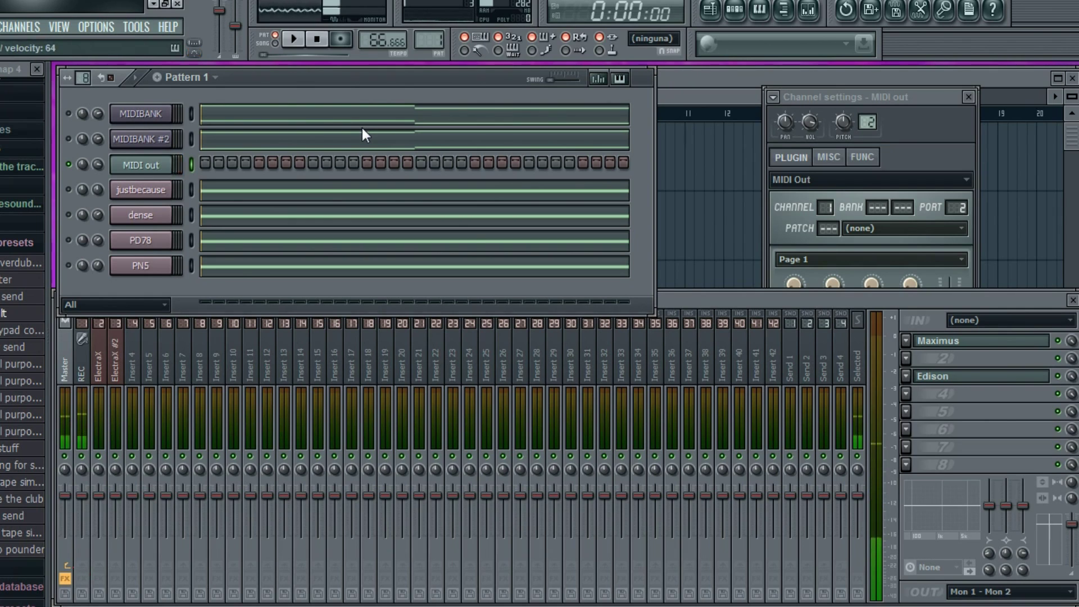
Enter the short-note figure F6, F5, F#5, A#5 in the empty MIDI out part and duplicate it to fill half a bar.
{"action": "key", "text": "space"}
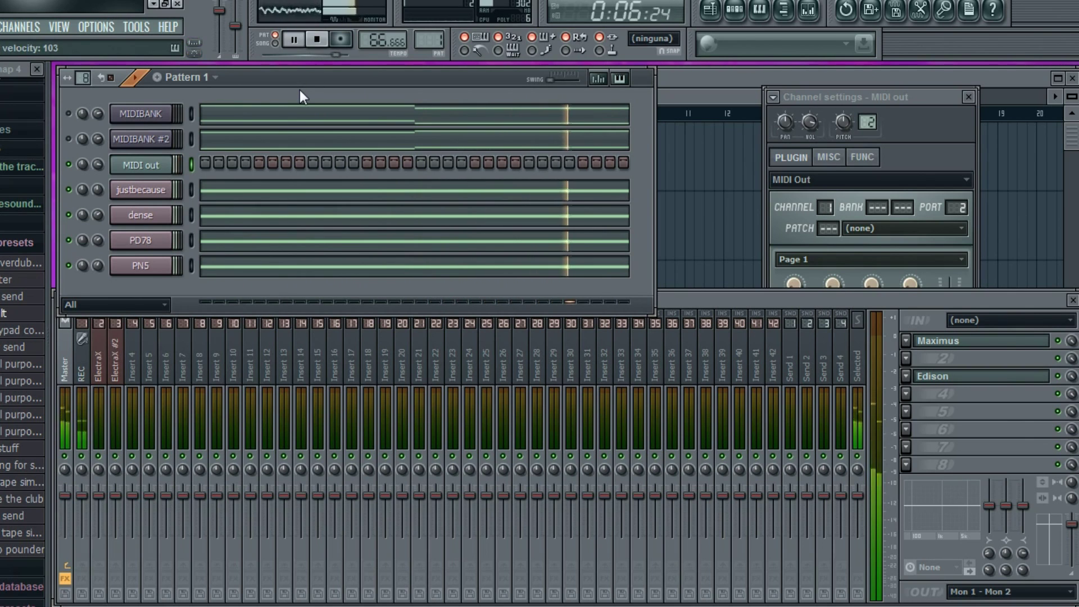
{"action": "key", "text": "F7"}
{"action": "left_click", "coordinate": [174, 319]}
{"action": "left_click_drag", "start_coordinate": [192, 318], "coordinate": [193, 393]}
{"action": "left_click", "coordinate": [218, 318]}
{"action": "key", "text": "ctrl+b"}
{"action": "left_click", "coordinate": [234, 244]}
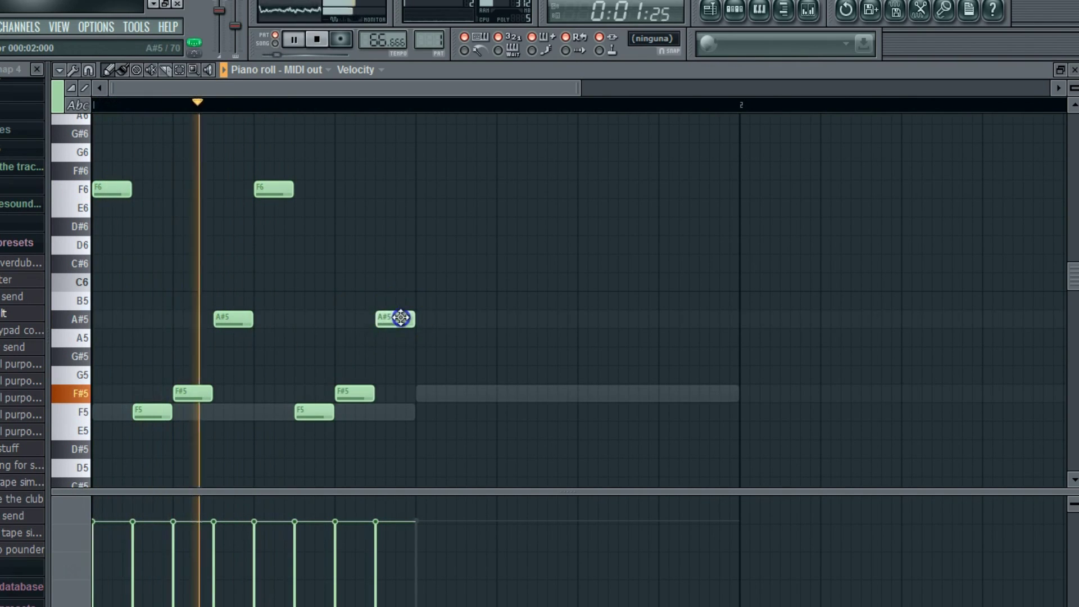
Raise the last A#5 note to C6 and add an F#6 note above the first F#5 note.
{"action": "left_click_drag", "start_coordinate": [398, 317], "coordinate": [402, 279]}
{"action": "scroll", "coordinate": [154, 289], "scroll_direction": "up", "scroll_amount": 5}
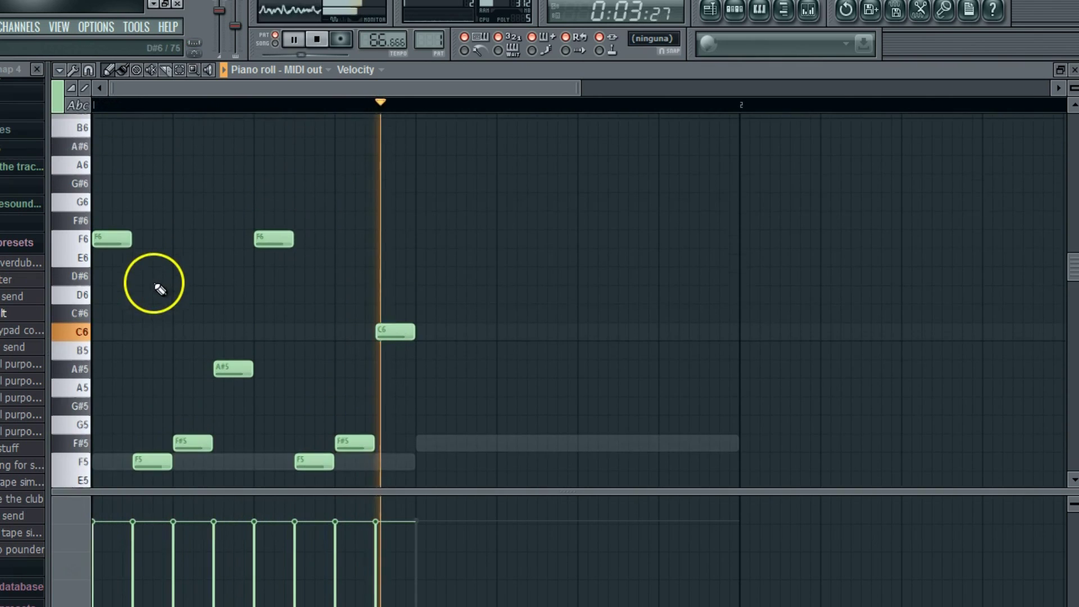
{"action": "scroll", "coordinate": [152, 321], "scroll_direction": "down", "scroll_amount": 4}
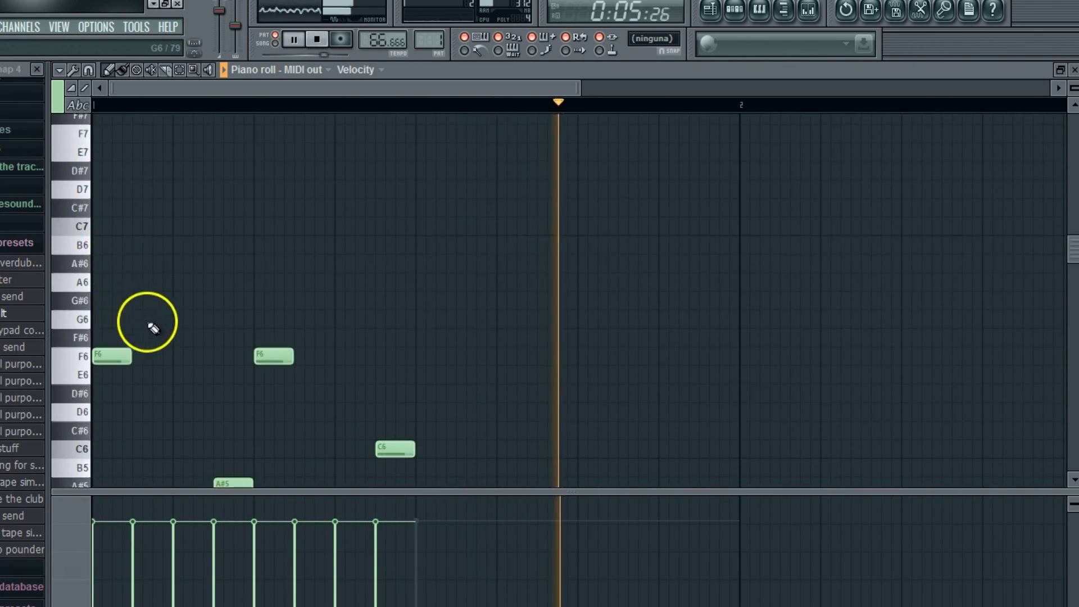
{"action": "left_click", "coordinate": [174, 226]}
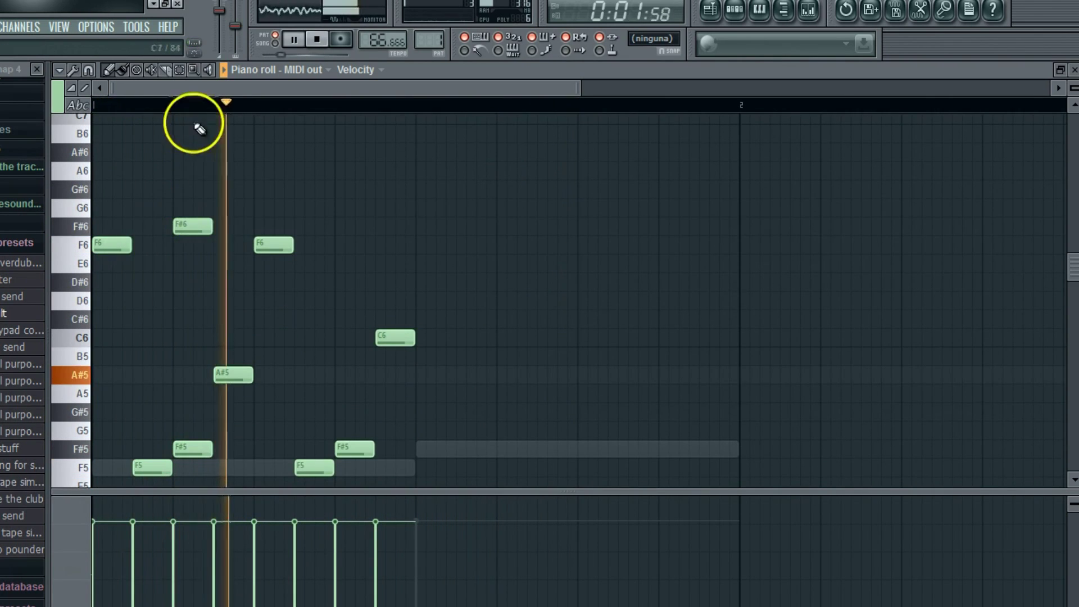
Duplicate the half-bar melody into the second half of the bar and lower the velocity of the two F#6 notes.
{"action": "key", "text": "ctrl+b"}
{"action": "left_click", "coordinate": [491, 180]}
{"action": "left_click", "coordinate": [178, 71]}
{"action": "left_click", "coordinate": [77, 222]}
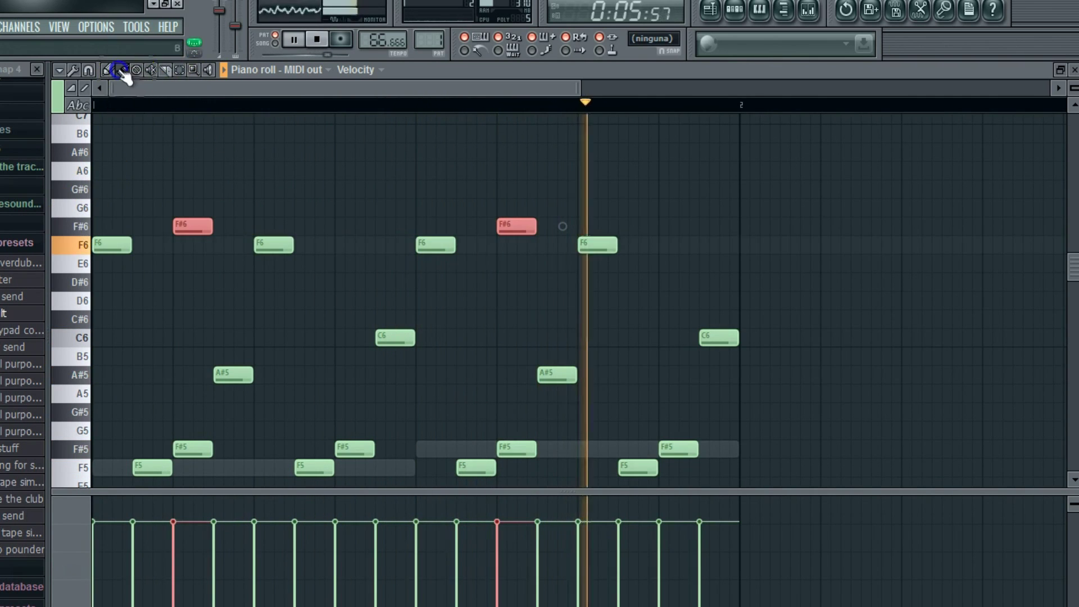
{"action": "left_click_drag", "start_coordinate": [168, 497], "coordinate": [609, 465]}
Add short, softer F7 notes at the start of each half of the bar.
{"action": "left_click_drag", "start_coordinate": [364, 318], "coordinate": [338, 411]}
{"action": "scroll", "coordinate": [108, 240], "scroll_direction": "up", "scroll_amount": 4}
{"action": "key", "text": "space"}
{"action": "left_click", "coordinate": [107, 189]}
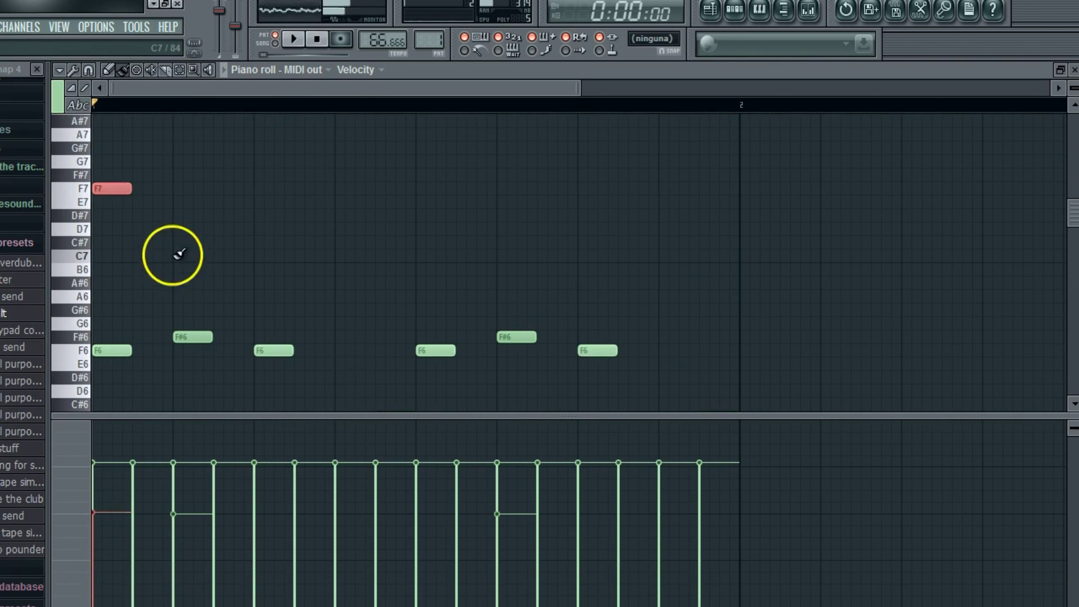
{"action": "key", "text": "space"}
{"action": "left_click", "coordinate": [417, 188]}
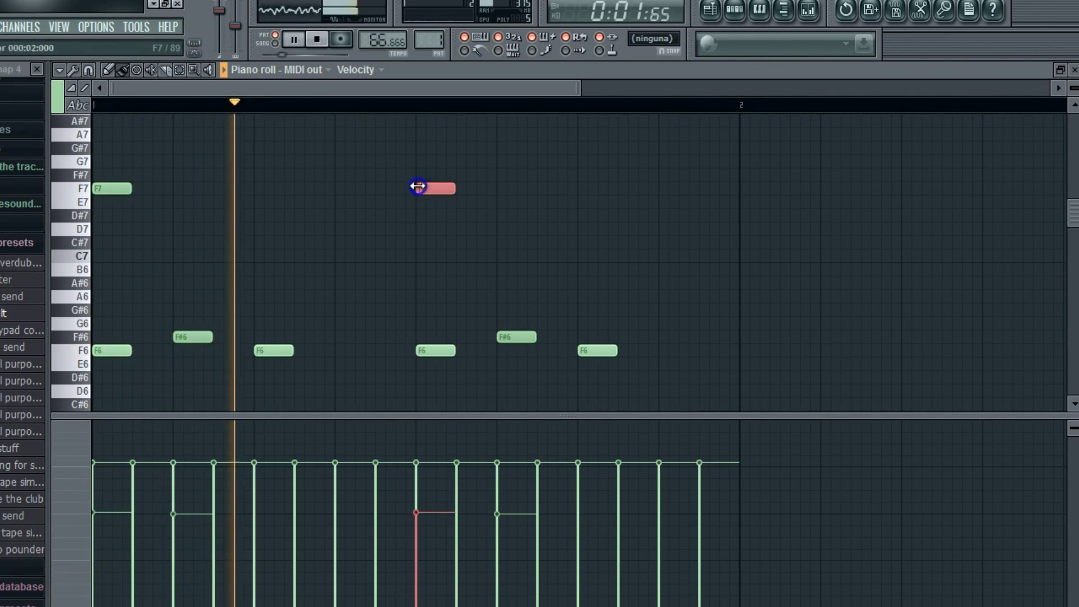
Set the velocity of all notes below F7 evenly to about 66%, and select the F7 notes.
{"action": "left_click_drag", "start_coordinate": [414, 414], "coordinate": [414, 458]}
{"action": "scroll", "coordinate": [348, 270], "scroll_direction": "down", "scroll_amount": 2}
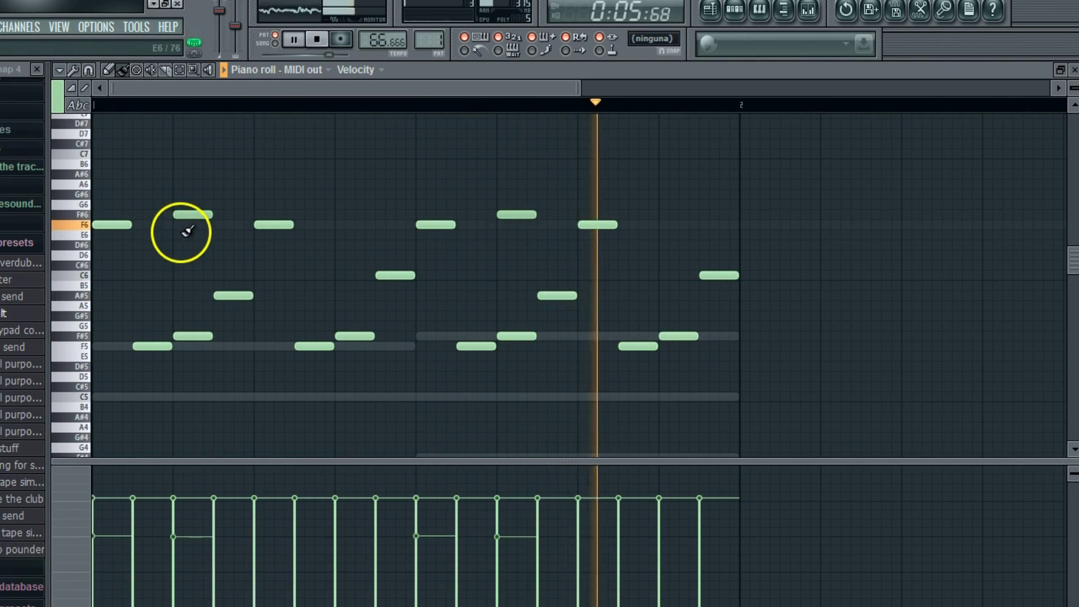
{"action": "key", "text": "ctrl+a"}
{"action": "key", "text": "space"}
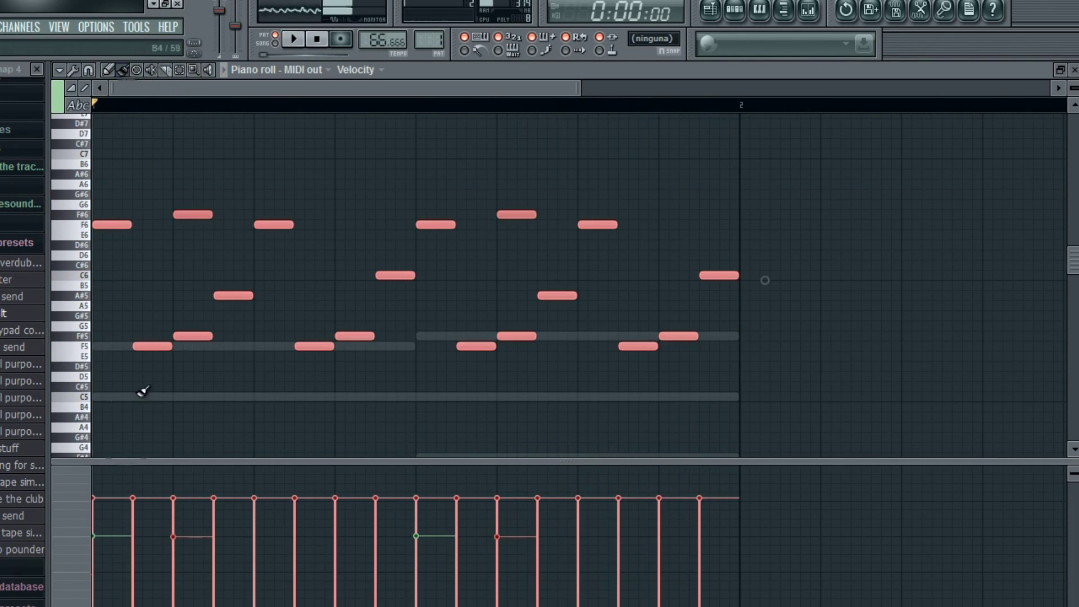
{"action": "left_click_drag", "start_coordinate": [105, 522], "coordinate": [759, 525]}
{"action": "key", "text": "space"}
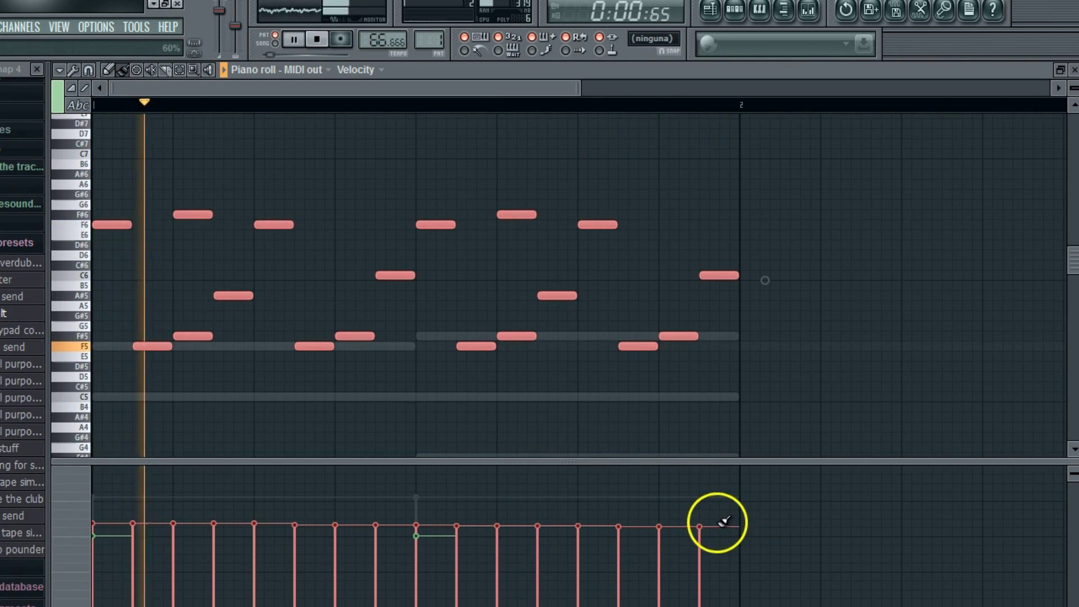
{"action": "left_click_drag", "start_coordinate": [718, 515], "coordinate": [70, 515]}
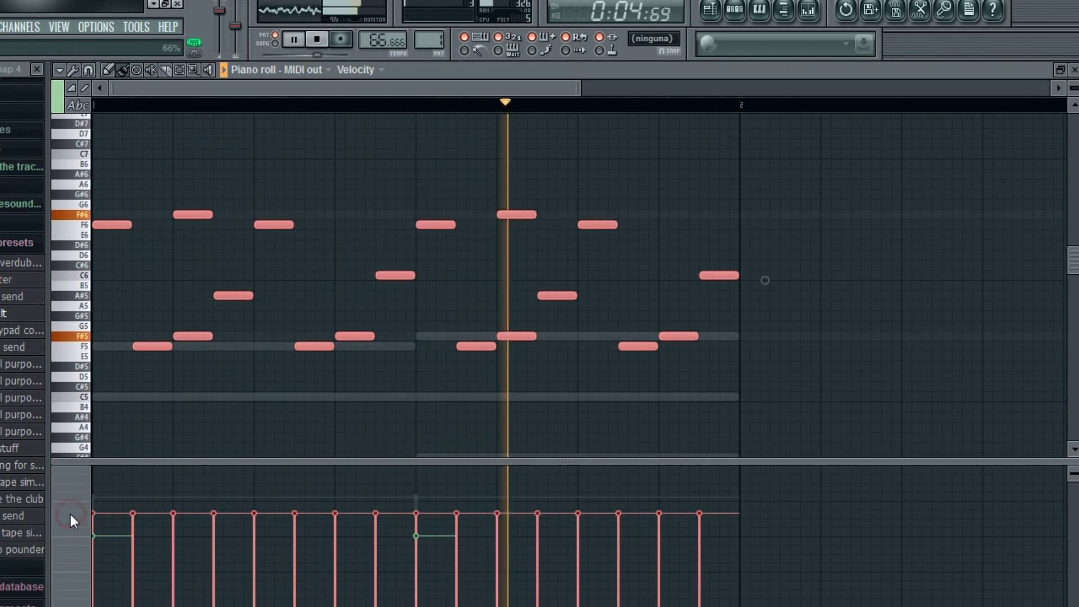
{"action": "scroll", "coordinate": [128, 221], "scroll_direction": "up", "scroll_amount": 3}
{"action": "left_click", "coordinate": [79, 188], "text": "ctrl"}
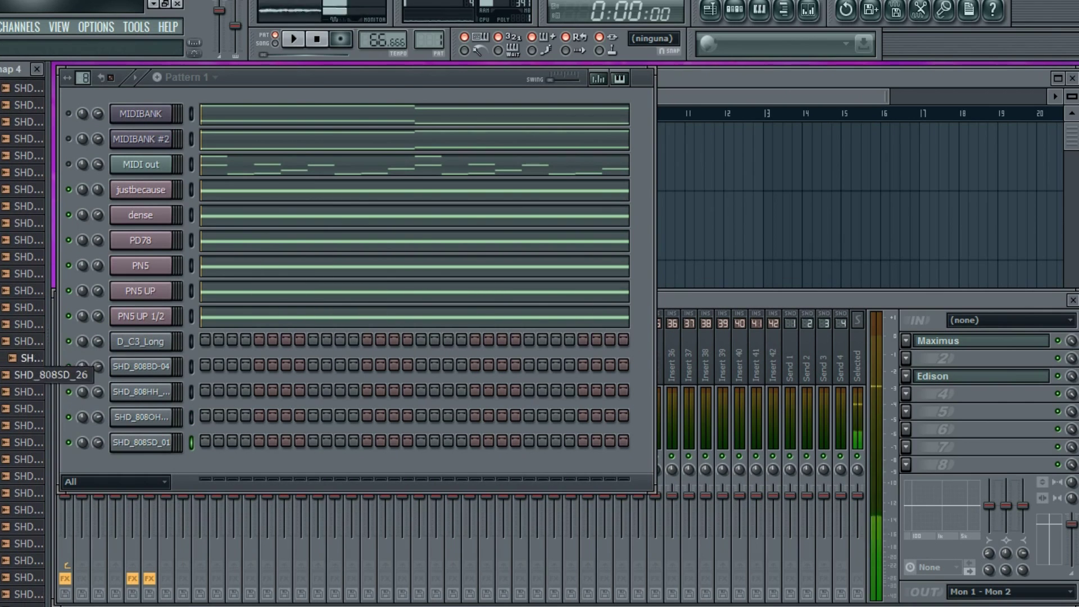
Normalize the SHD_808HH_04 hi-hat sample and fill all 32 of its steps while the pattern plays.
{"action": "left_click", "coordinate": [293, 39]}
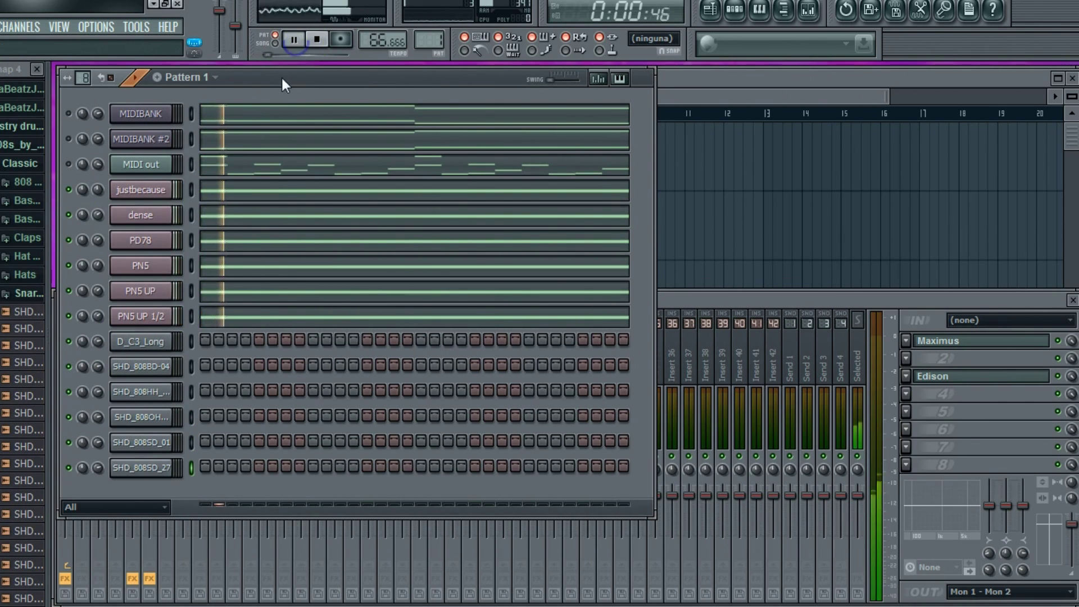
{"action": "left_click", "coordinate": [168, 392]}
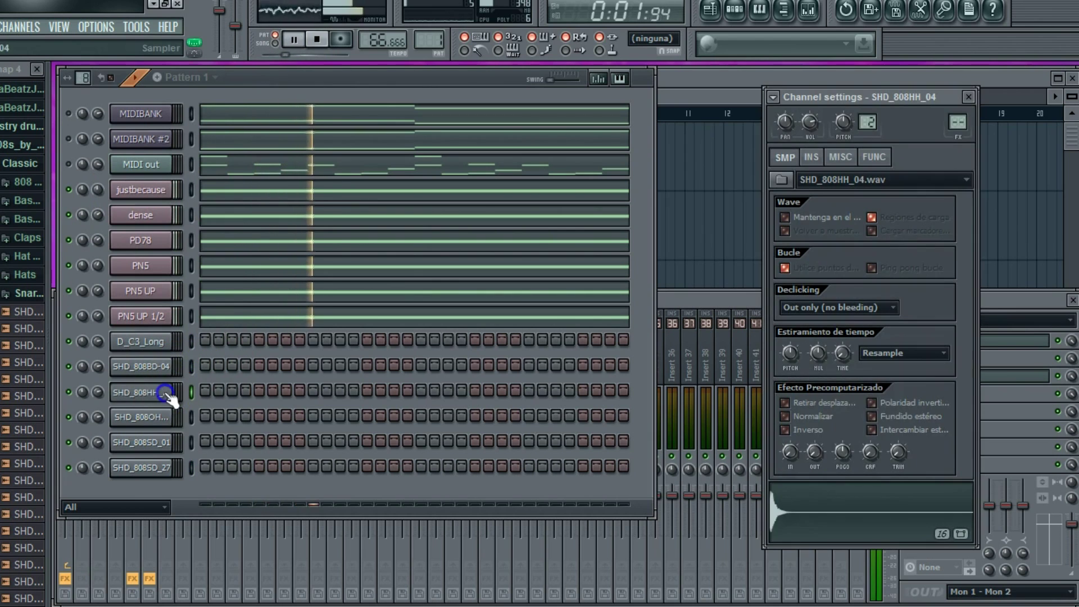
{"action": "left_click", "coordinate": [845, 419]}
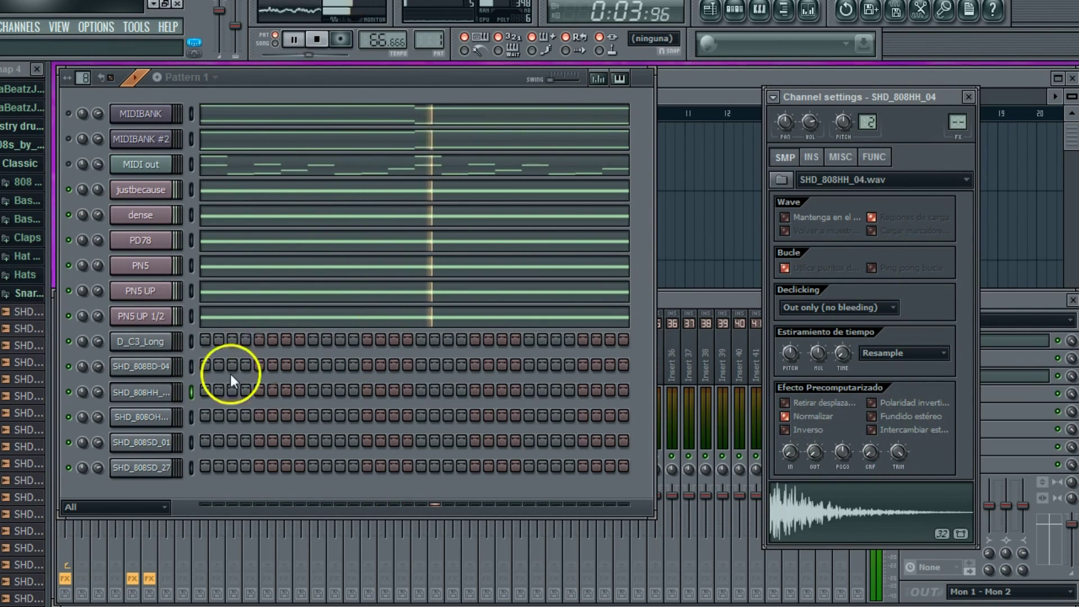
{"action": "left_click_drag", "start_coordinate": [204, 391], "coordinate": [663, 406]}
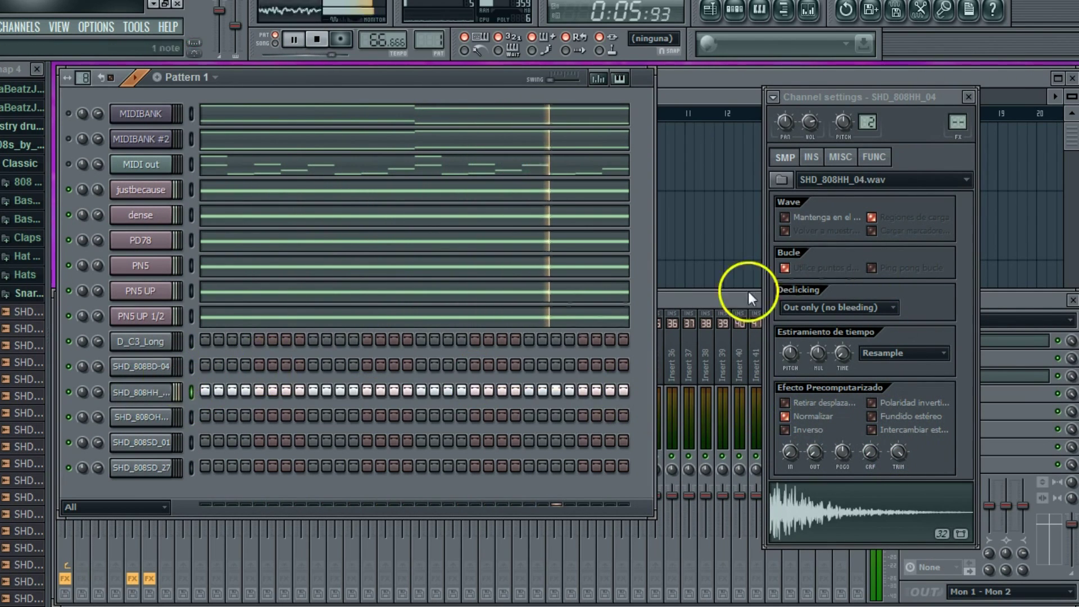
Set the root note of the SHD_808HH_04 hi-hat channel to D5 and restart playback.
{"action": "left_click", "coordinate": [841, 157]}
{"action": "left_click", "coordinate": [885, 381]}
{"action": "right_click", "coordinate": [881, 377]}
{"action": "key", "text": "space"}
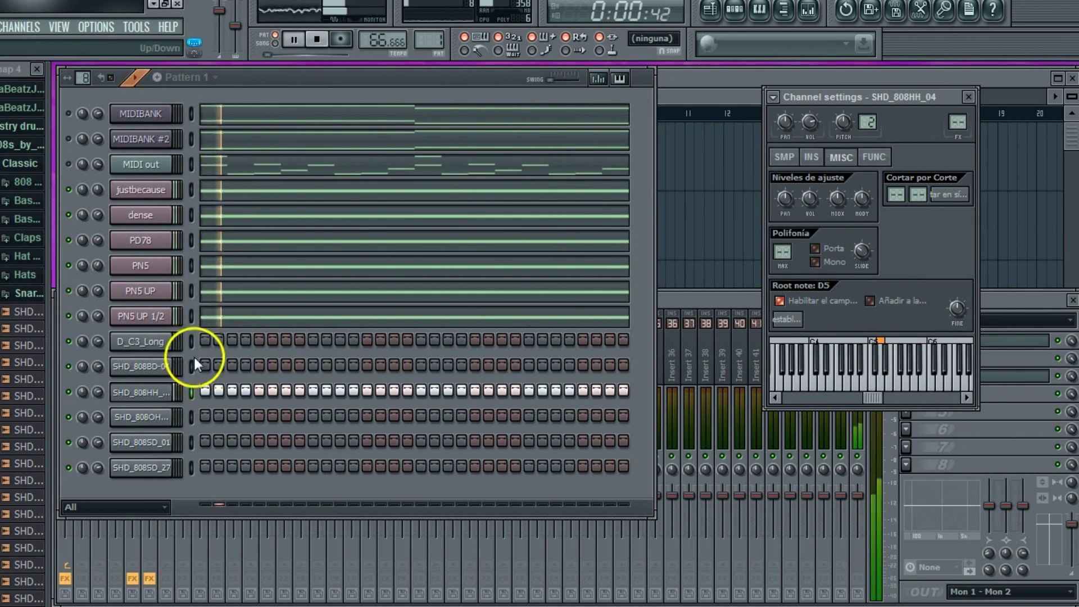
Place SHD_808BD-04 kick hits on steps 1 and 4, bring up that channel's settings and replay the pattern.
{"action": "left_click", "coordinate": [246, 364]}
{"action": "key", "text": "space"}
{"action": "left_click", "coordinate": [823, 194]}
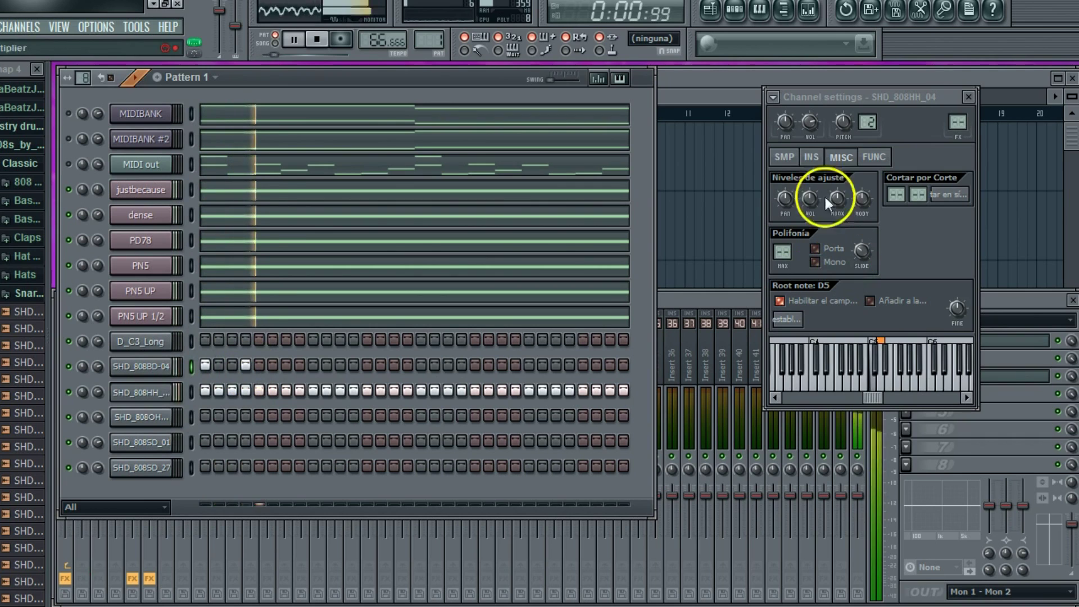
{"action": "key", "text": "space"}
{"action": "key", "text": "space"}
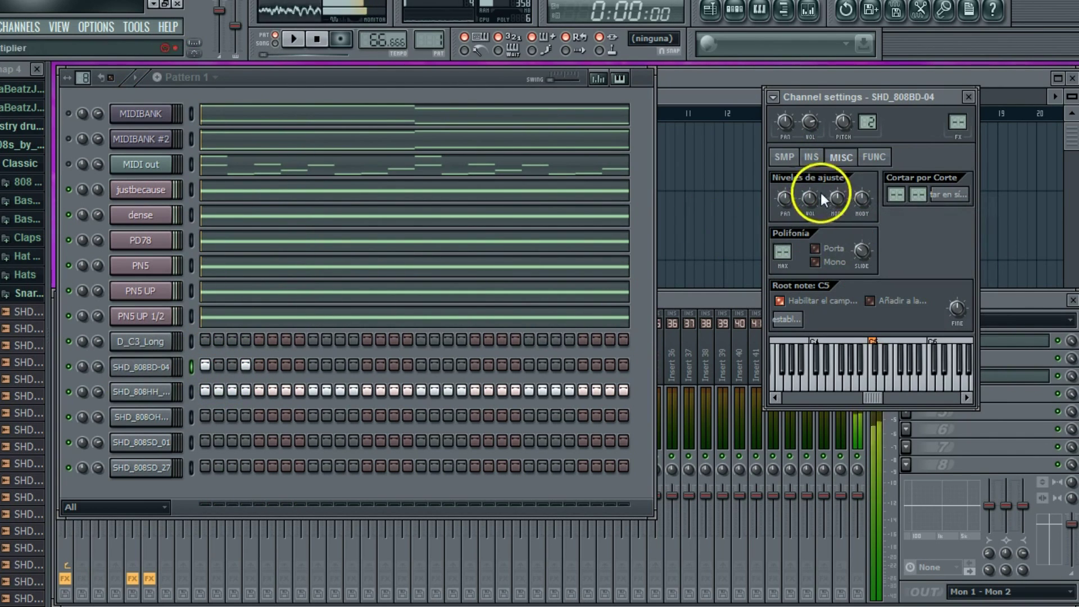
{"action": "key", "text": "space"}
Add SHD_808BD-04 kick hits on steps 10, 11 and 17, trying out other positions during playback.
{"action": "left_click", "coordinate": [341, 369]}
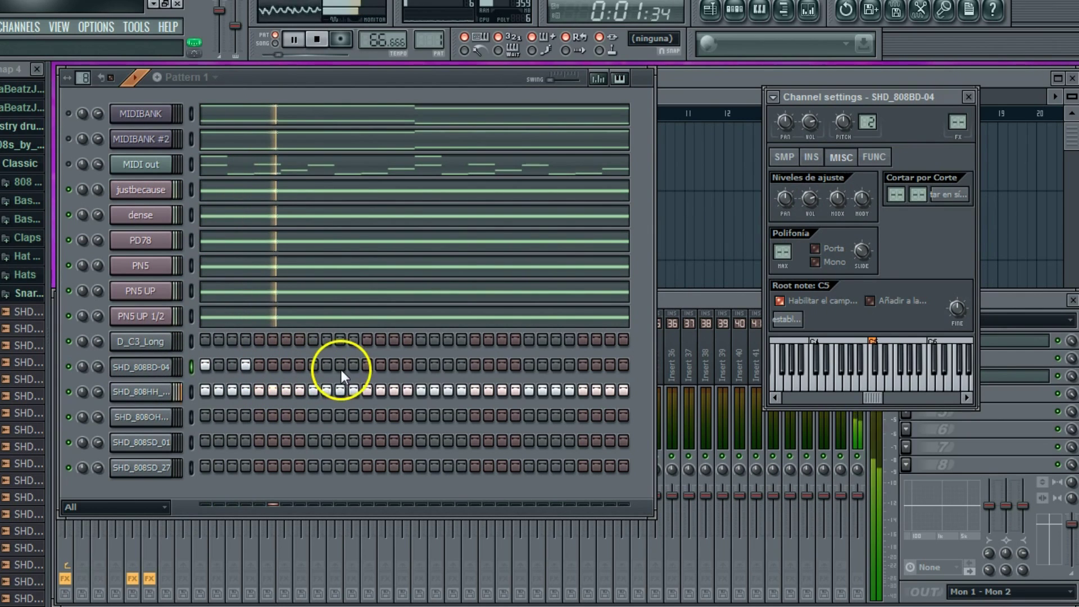
{"action": "left_click", "coordinate": [354, 369]}
{"action": "left_click", "coordinate": [292, 378]}
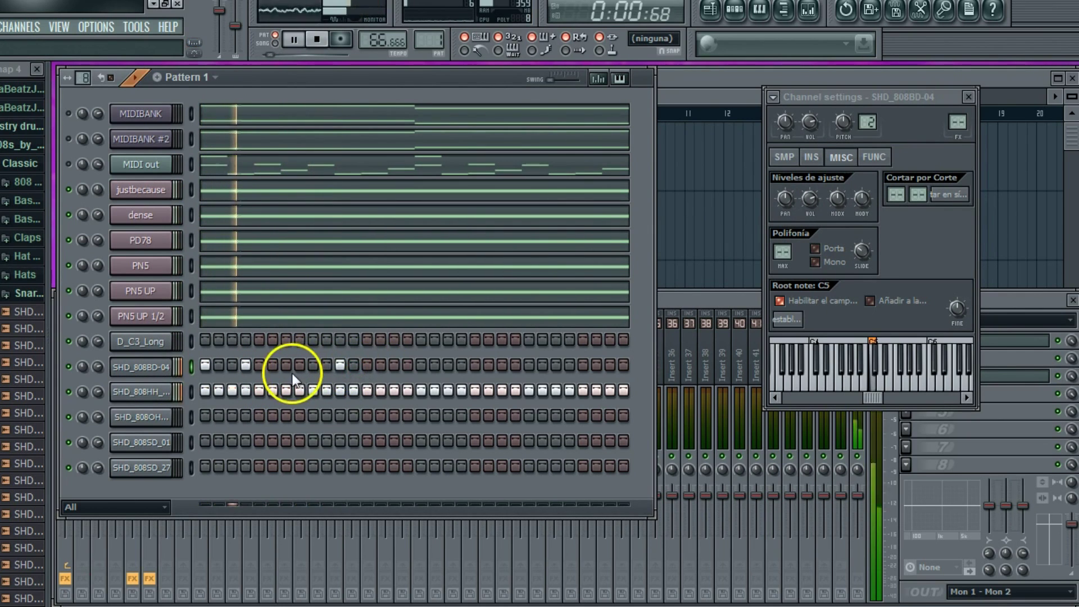
{"action": "left_click", "coordinate": [355, 366]}
{"action": "left_click", "coordinate": [395, 368]}
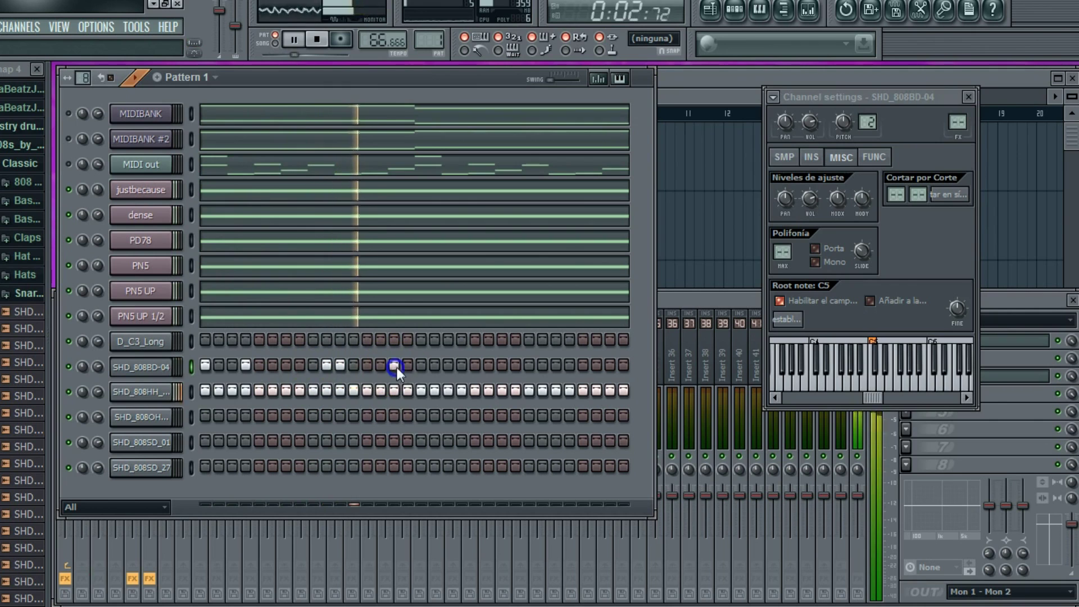
{"action": "left_click", "coordinate": [419, 367]}
{"action": "left_click", "coordinate": [463, 362]}
{"action": "left_click", "coordinate": [395, 366]}
{"action": "left_click", "coordinate": [306, 362]}
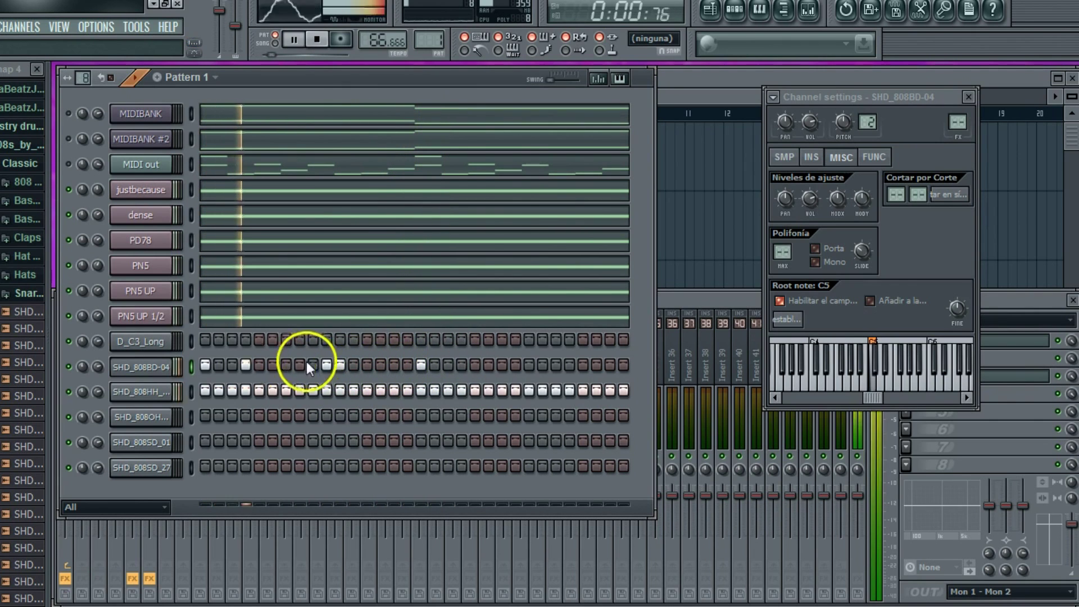
Complete the SHD_808BD-04 kick line with hits on steps 14, 20, 27, 28 and 31.
{"action": "left_click", "coordinate": [381, 366]}
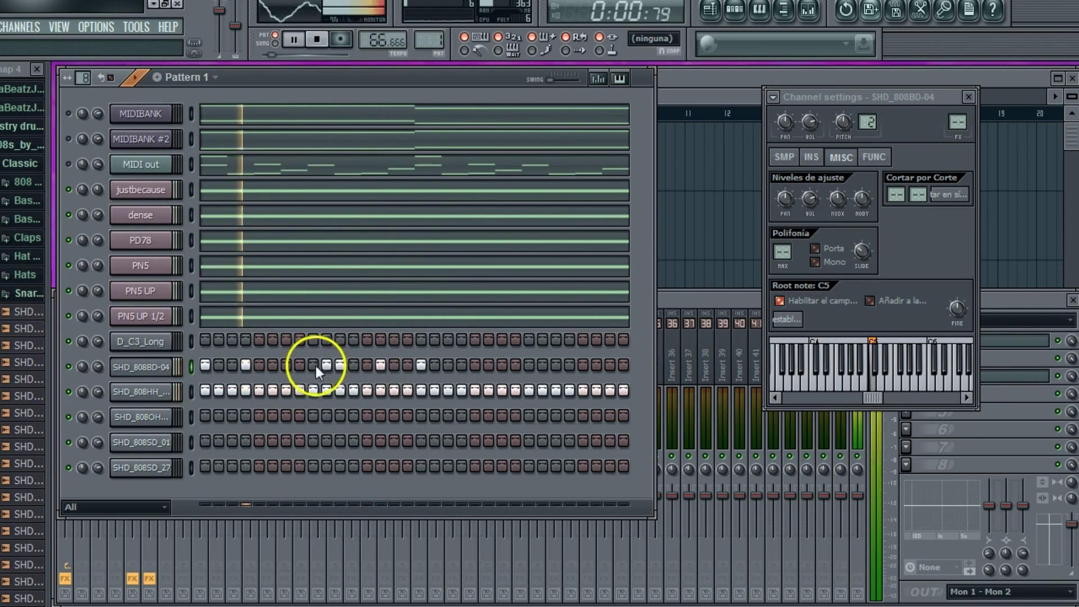
{"action": "left_click", "coordinate": [461, 366]}
{"action": "left_click", "coordinate": [574, 367]}
{"action": "left_click", "coordinate": [583, 367]}
{"action": "key", "text": "space"}
{"action": "left_click", "coordinate": [583, 366]}
{"action": "key", "text": "space"}
{"action": "left_click", "coordinate": [554, 367]}
{"action": "left_click", "coordinate": [608, 367]}
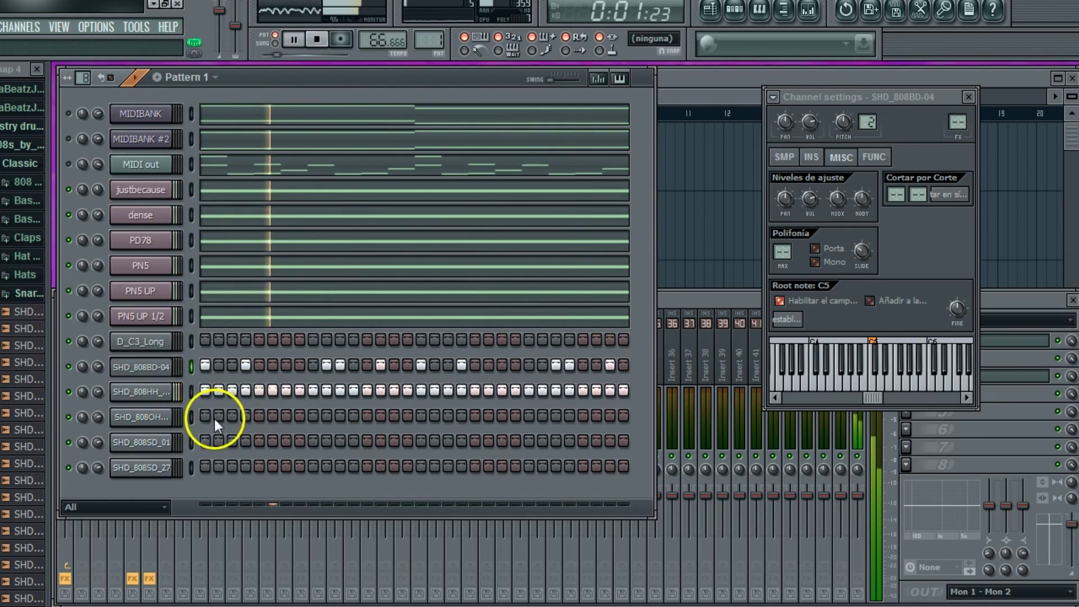
Place SHD_808OH_08 open hi-hat hits on steps 7, 11, 23, 27 and 29, and normalize its sample.
{"action": "left_click", "coordinate": [285, 417]}
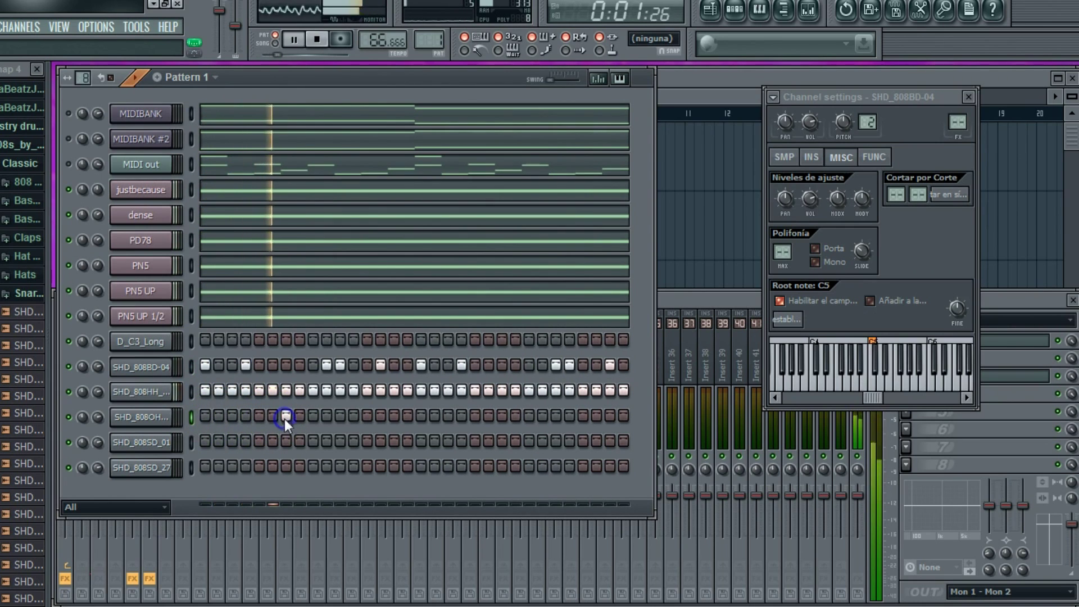
{"action": "left_click", "coordinate": [341, 416]}
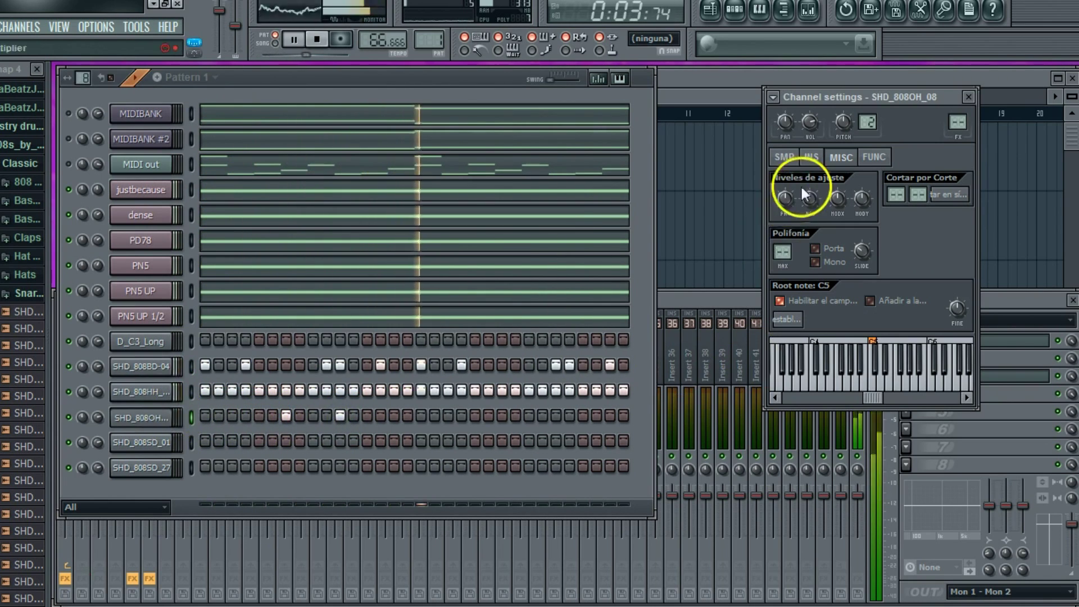
{"action": "left_click", "coordinate": [784, 157]}
{"action": "left_click", "coordinate": [502, 416]}
{"action": "left_click", "coordinate": [556, 415]}
{"action": "left_click", "coordinate": [583, 416]}
{"action": "left_click", "coordinate": [814, 416]}
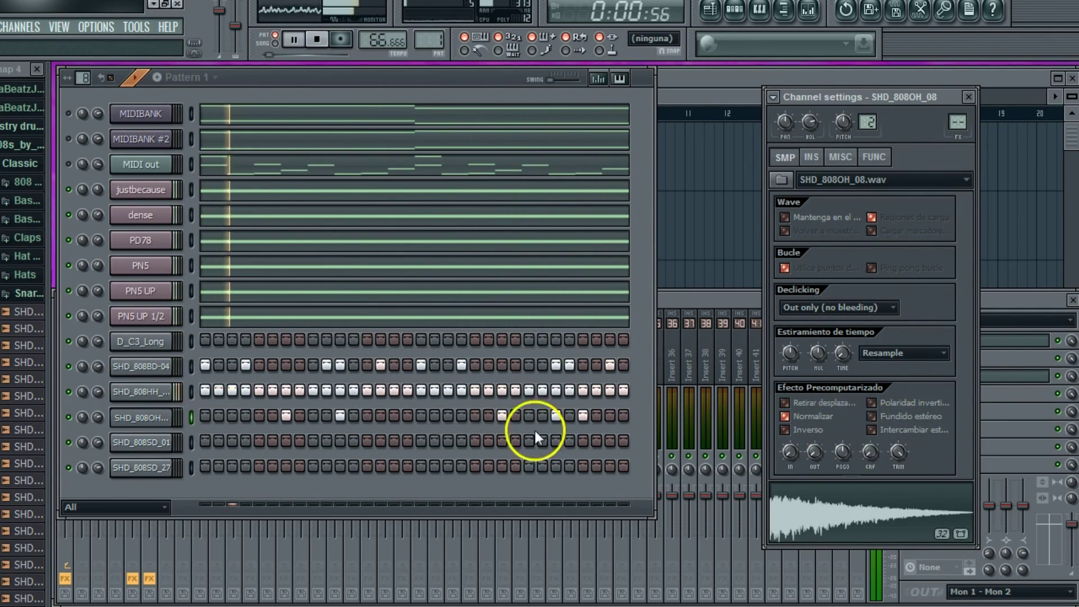
Place SHD_808SD_01 snare hits on steps 5, 13, 21 and 29, and SHD_808SD_27 hits on steps 13, 21 and 29.
{"action": "left_click", "coordinate": [259, 442]}
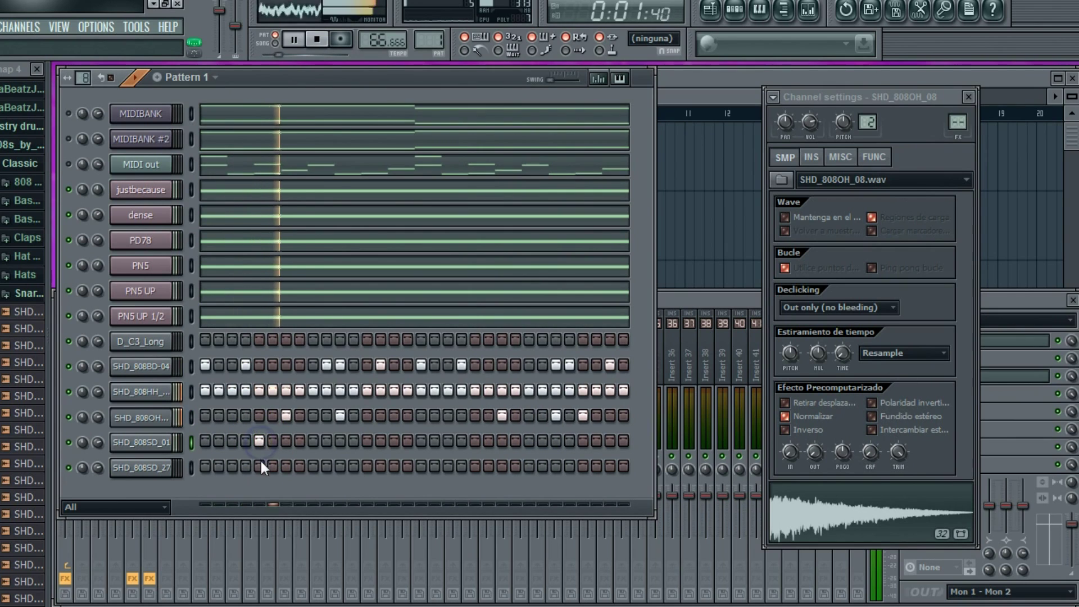
{"action": "left_click", "coordinate": [367, 466]}
{"action": "left_click", "coordinate": [368, 442]}
{"action": "left_click", "coordinate": [476, 466]}
{"action": "left_click", "coordinate": [476, 441]}
{"action": "left_click", "coordinate": [584, 466]}
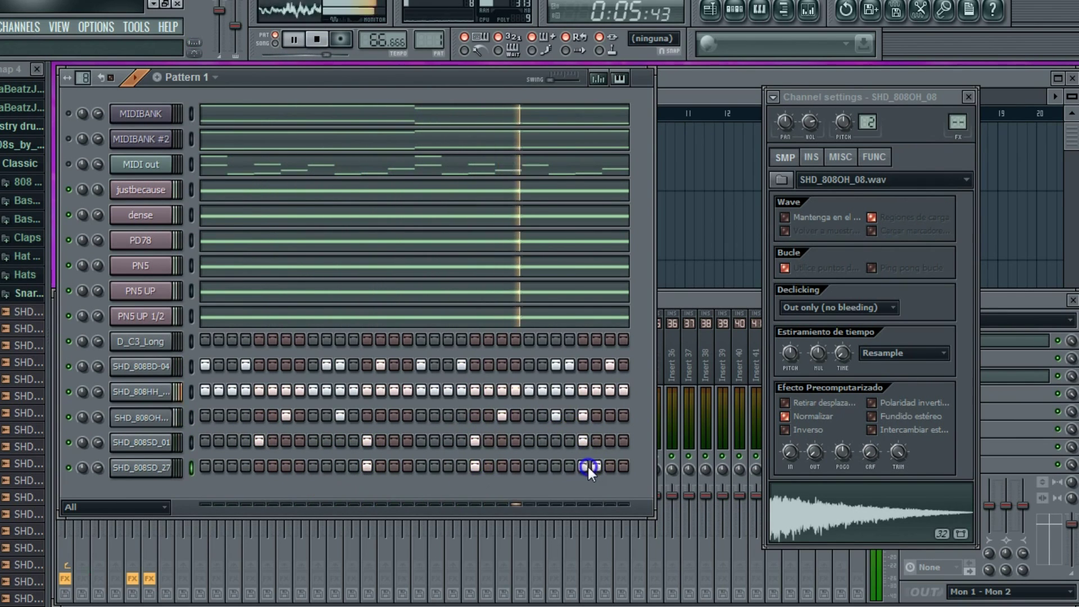
Normalize the SHD_808SD_27 and SHD_808SD_01 samples and add an SHD_808SD_27 hit on step 5.
{"action": "left_click", "coordinate": [151, 468]}
{"action": "left_click", "coordinate": [806, 417]}
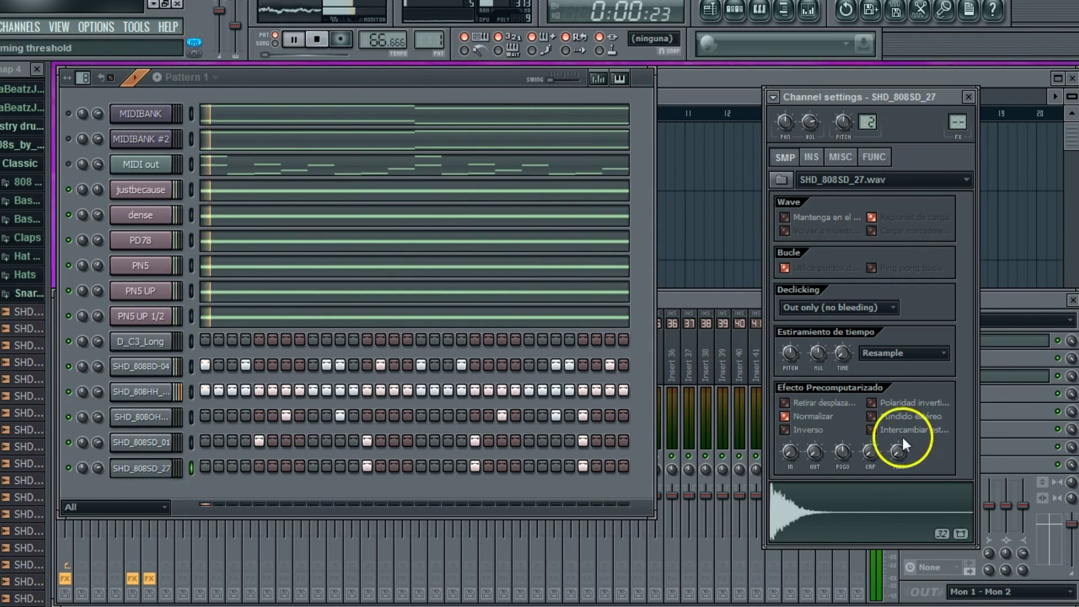
{"action": "left_click", "coordinate": [191, 442]}
{"action": "key", "text": "space"}
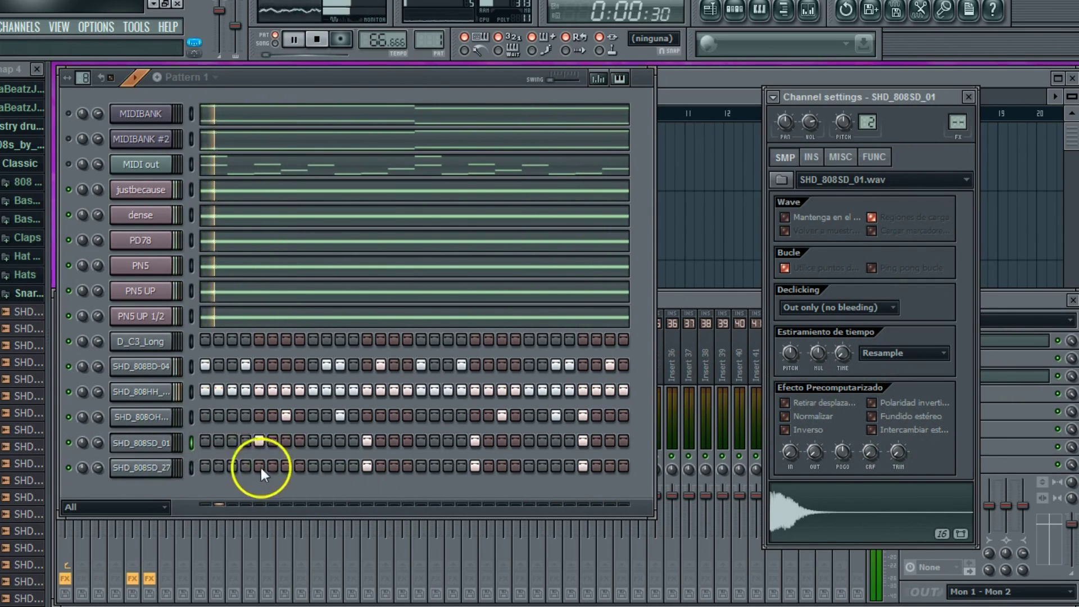
{"action": "left_click", "coordinate": [259, 465]}
{"action": "key", "text": "space"}
{"action": "left_click", "coordinate": [813, 420]}
{"action": "key", "text": "space"}
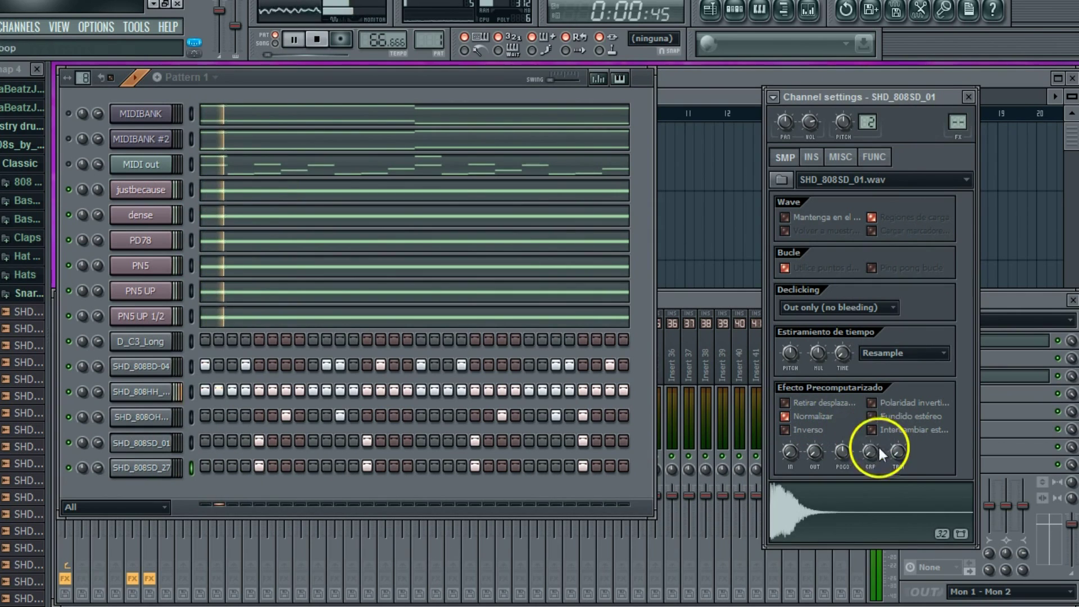
Retune the SHD_808OH_08 and SHD_808HH_04 samples by setting their root notes around C5, auditioning the pitch.
{"action": "left_click", "coordinate": [144, 417]}
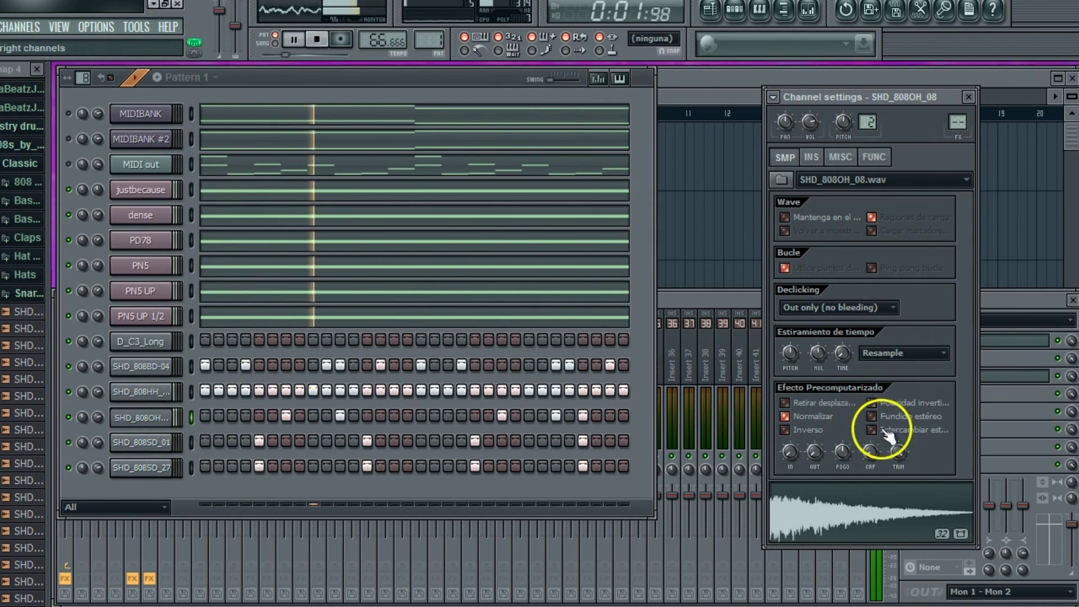
{"action": "left_click", "coordinate": [841, 157]}
{"action": "right_click", "coordinate": [878, 384]}
{"action": "left_click", "coordinate": [147, 392]}
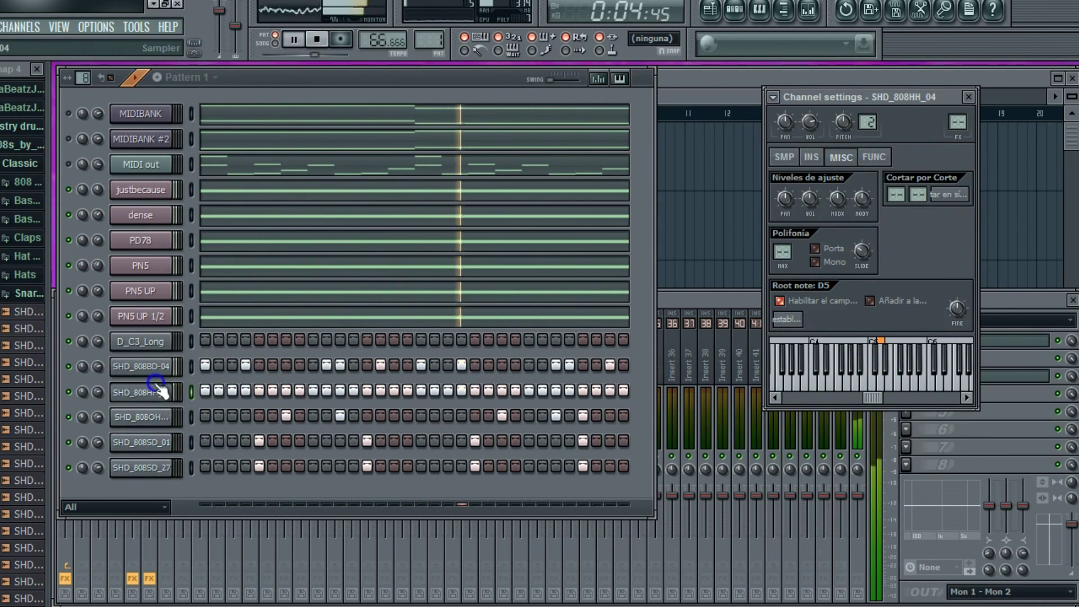
{"action": "left_click", "coordinate": [895, 378]}
{"action": "left_click", "coordinate": [874, 379]}
{"action": "right_click", "coordinate": [874, 383]}
Set the D_C3_Long channel's root note to F5 and turn off the use of its loop points.
{"action": "left_click", "coordinate": [126, 341]}
{"action": "left_click", "coordinate": [893, 352]}
{"action": "right_click", "coordinate": [897, 373]}
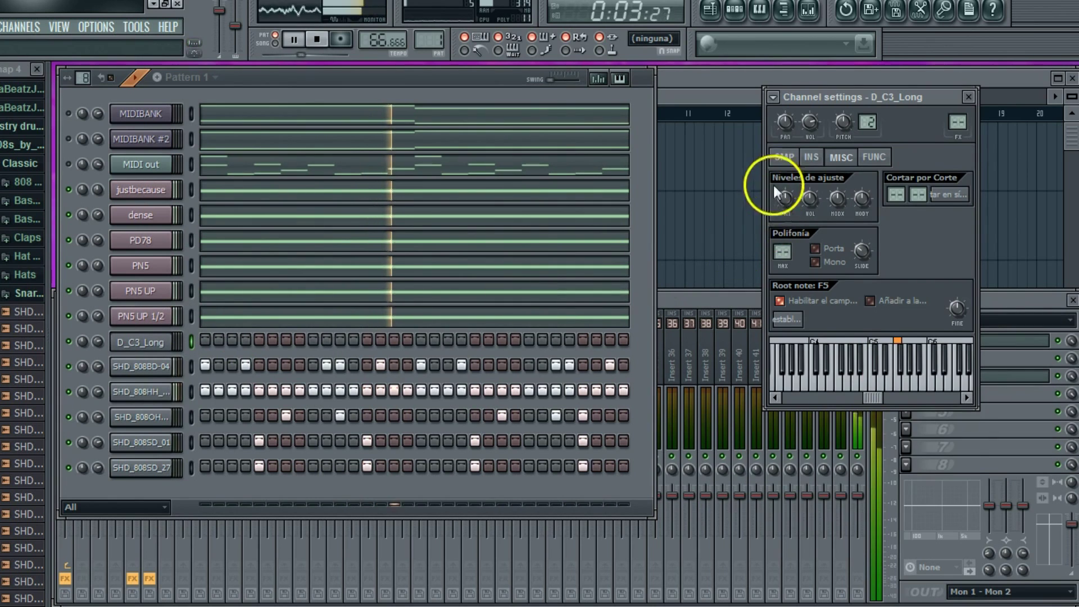
{"action": "left_click", "coordinate": [784, 157]}
{"action": "left_click", "coordinate": [785, 267]}
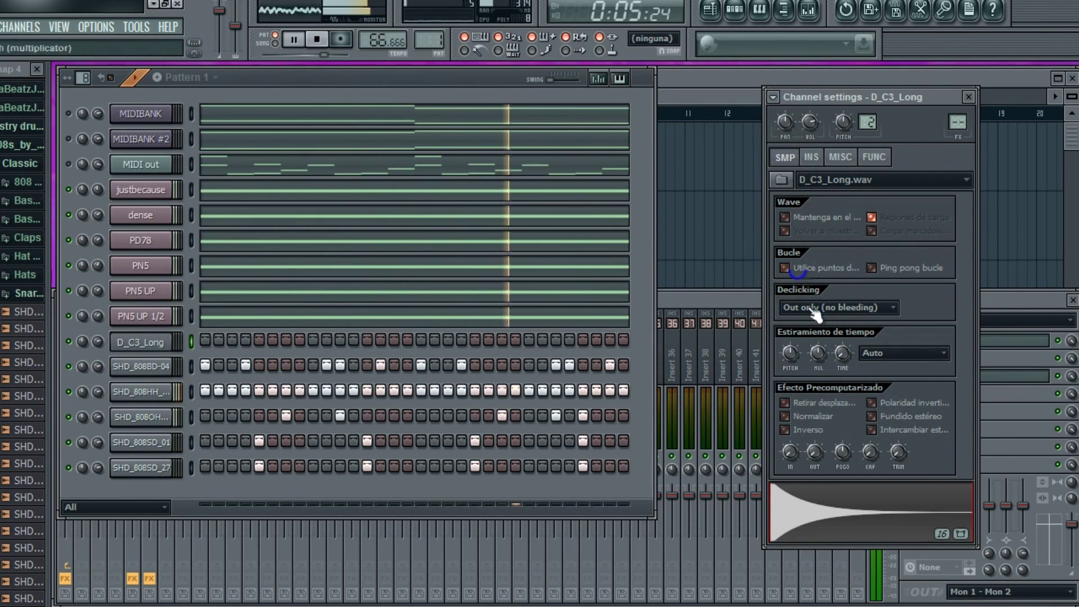
Bring up the piano roll for D_C3_Long and place an F7 note at the start of bar 1.
{"action": "right_click", "coordinate": [151, 341]}
{"action": "left_click", "coordinate": [191, 339]}
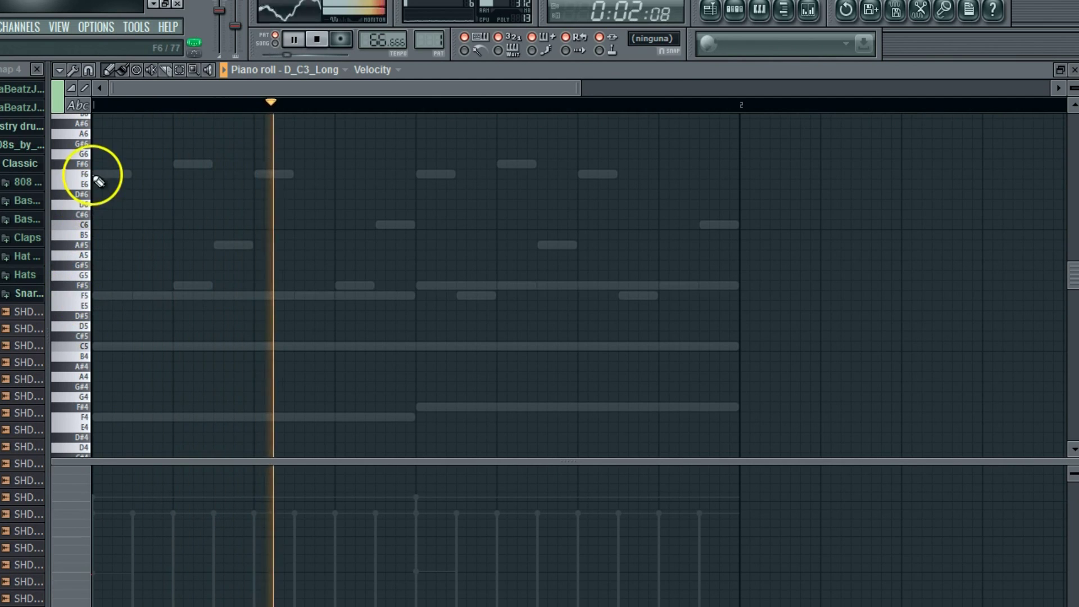
{"action": "scroll", "coordinate": [87, 185], "scroll_direction": "up", "scroll_amount": 3}
{"action": "left_click", "coordinate": [100, 144]}
{"action": "scroll", "coordinate": [238, 290], "scroll_direction": "up", "scroll_amount": 2}
{"action": "scroll", "coordinate": [236, 236], "scroll_direction": "down", "scroll_amount": 2}
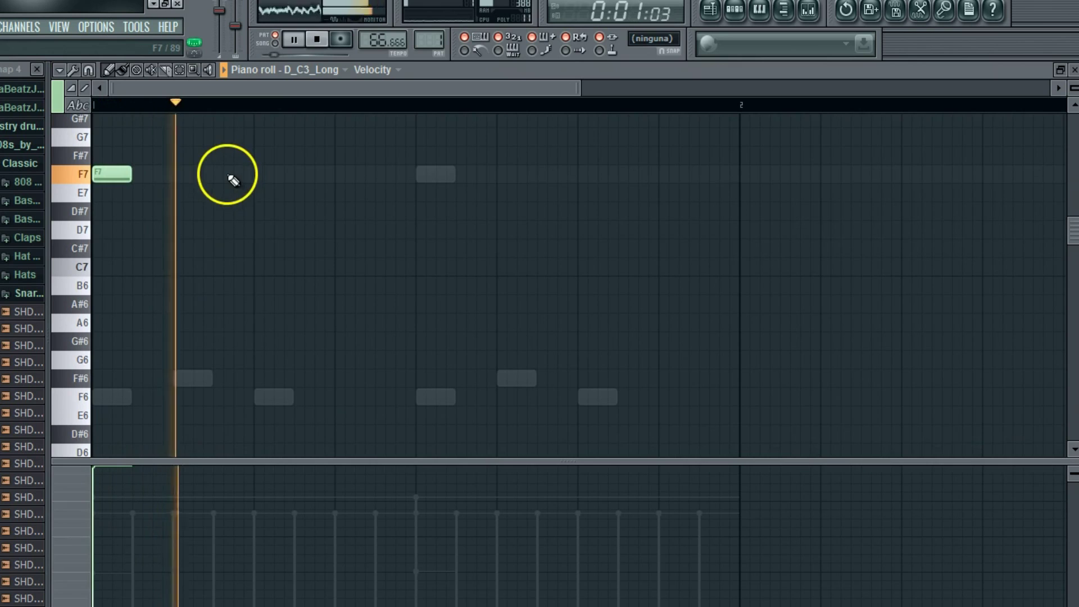
Add two more F7 notes in the first half of bar 1 and three D#7 notes in its second half.
{"action": "left_click", "coordinate": [234, 175]}
{"action": "left_click", "coordinate": [309, 174]}
{"action": "left_click", "coordinate": [421, 212]}
{"action": "left_click", "coordinate": [541, 212]}
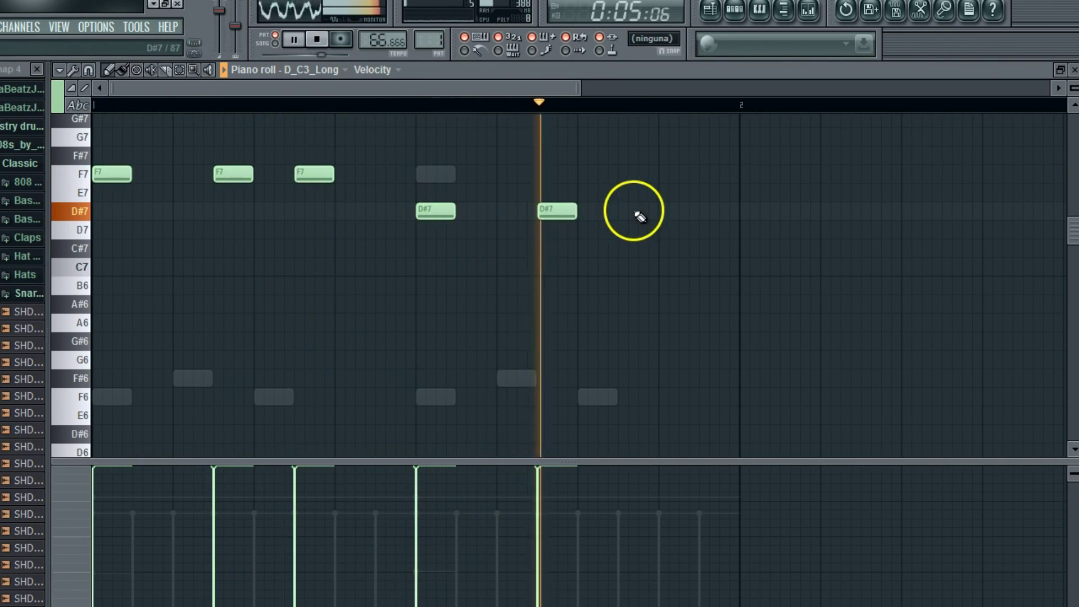
{"action": "left_click", "coordinate": [661, 211]}
Stop playback, transpose all the D_C3_Long notes two octaves down to F5 and D#5, and replay the pattern.
{"action": "key", "text": "space"}
{"action": "left_click", "coordinate": [176, 71]}
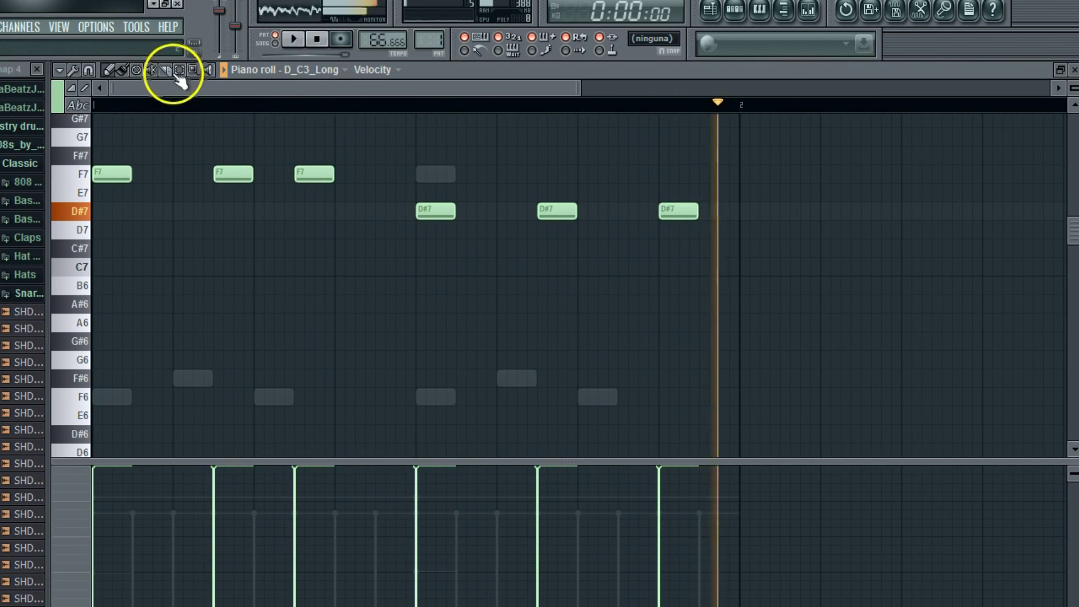
{"action": "left_click", "coordinate": [71, 336]}
{"action": "left_click_drag", "start_coordinate": [113, 174], "coordinate": [75, 366]}
{"action": "key", "text": "space"}
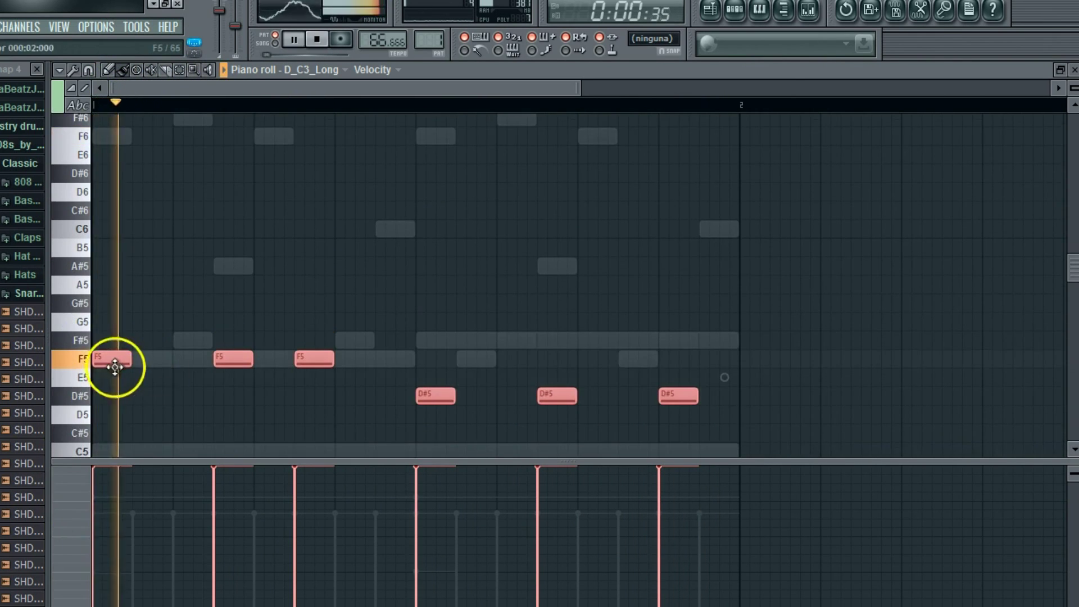
Stretch all the D_C3_Long notes to about twice their length, duplicate the phrase into bar 2 and leave the piano roll.
{"action": "scroll", "coordinate": [190, 284], "scroll_direction": "down", "scroll_amount": 2}
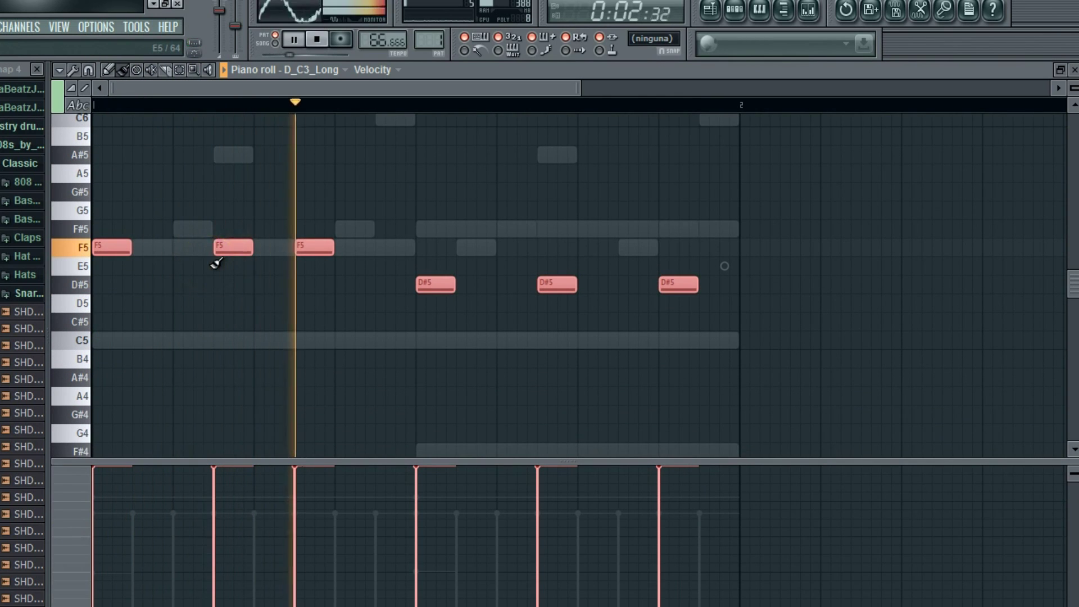
{"action": "left_click_drag", "start_coordinate": [698, 284], "coordinate": [736, 300]}
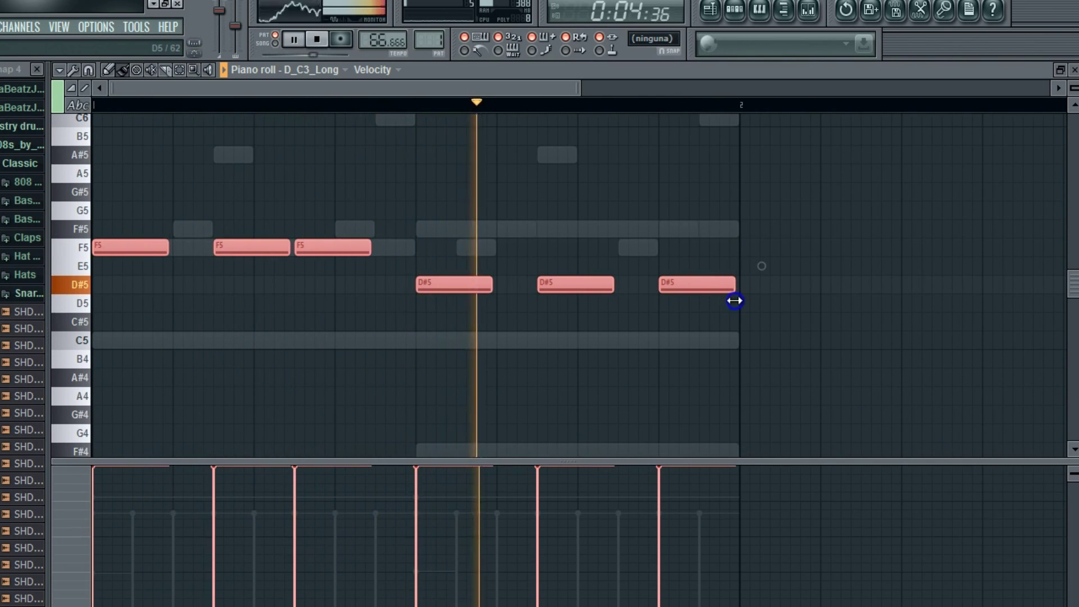
{"action": "left_click", "coordinate": [759, 192]}
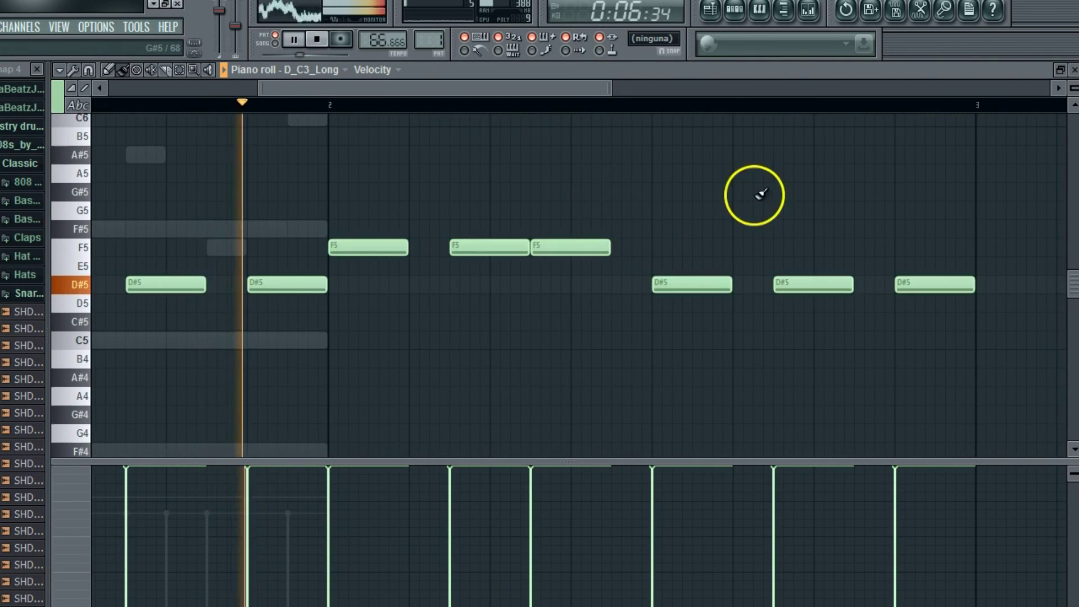
{"action": "left_click", "coordinate": [1075, 70]}
Add the LexLugerPerc2 sample as a channel with hits on steps 5, 13, 21 and 29, and lower its volume to about 0.23.
{"action": "left_click_drag", "start_coordinate": [23, 328], "coordinate": [147, 487]}
{"action": "key", "text": "space"}
{"action": "left_click", "coordinate": [259, 492]}
{"action": "left_click", "coordinate": [367, 491]}
{"action": "left_click", "coordinate": [475, 492]}
{"action": "left_click", "coordinate": [583, 491]}
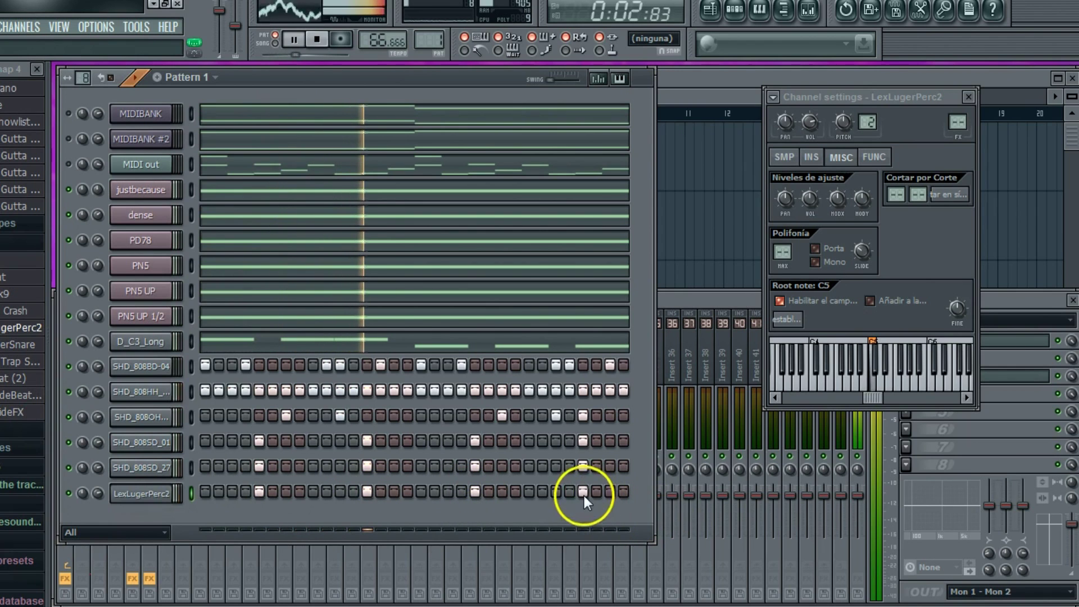
{"action": "left_click_drag", "start_coordinate": [98, 492], "coordinate": [97, 553]}
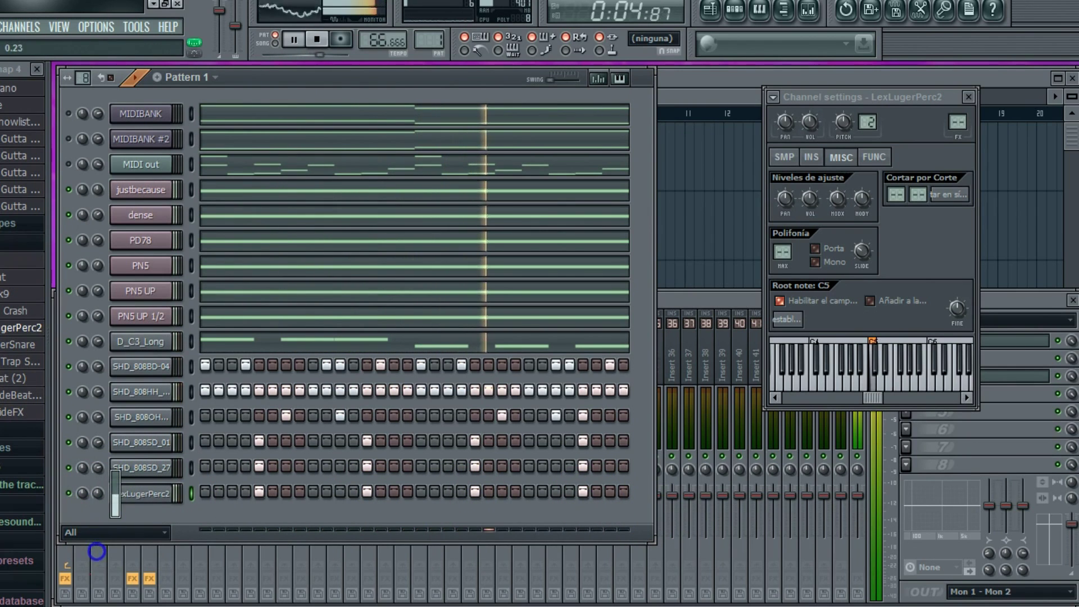
Adjust the delay of Fruity Reeverb 2 on the SHD_808SD_01 insert while the pattern plays.
{"action": "scroll", "coordinate": [23, 337], "scroll_direction": "down", "scroll_amount": 5}
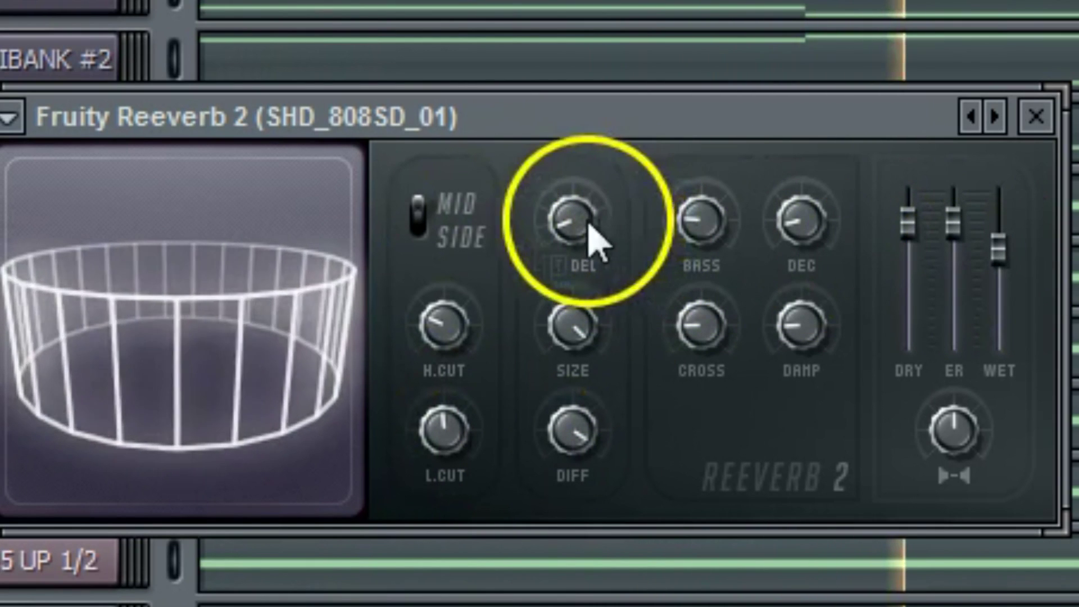
{"action": "left_click_drag", "start_coordinate": [573, 222], "coordinate": [545, 279]}
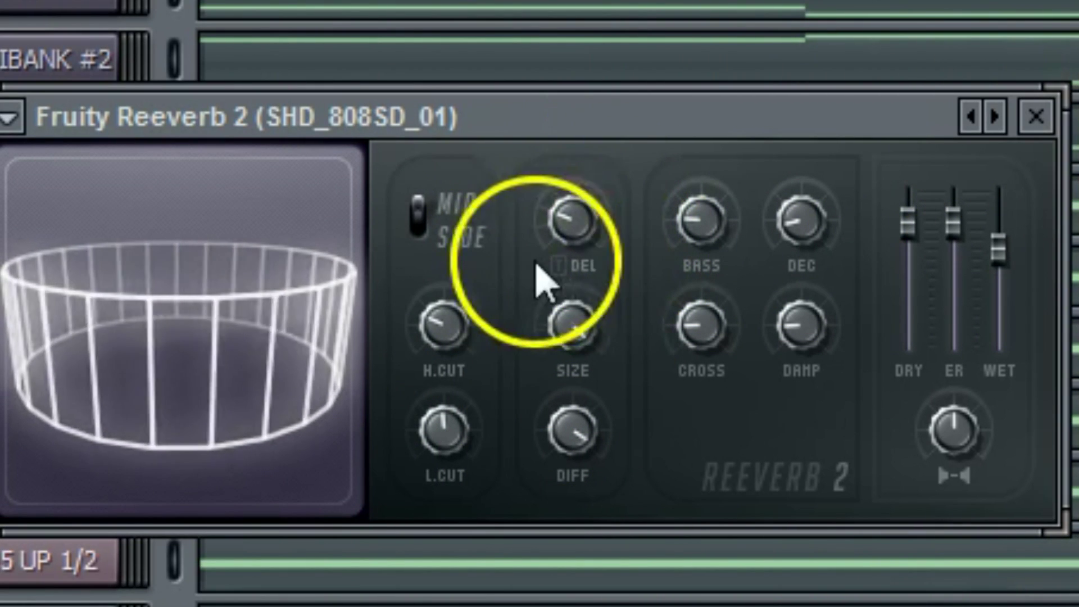
{"action": "mouse_move", "coordinate": [574, 217]}
{"action": "left_mouse_down"}
{"action": "mouse_move", "coordinate": [547, 261]}
{"action": "mouse_move", "coordinate": [578, 229]}
{"action": "left_mouse_up"}
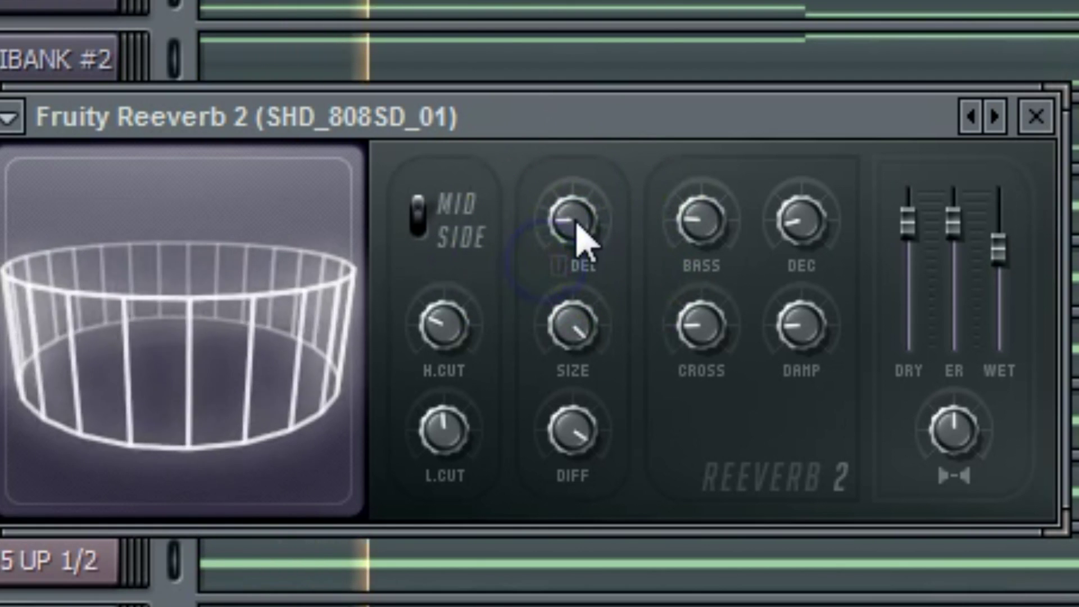
{"action": "left_click", "coordinate": [809, 4]}
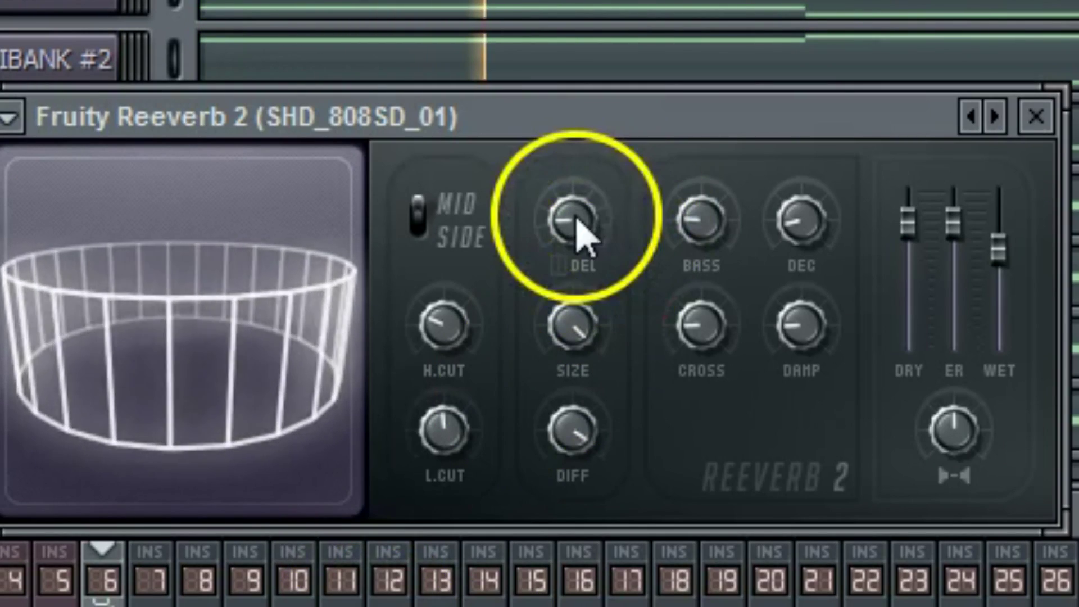
{"action": "left_click", "coordinate": [600, 185]}
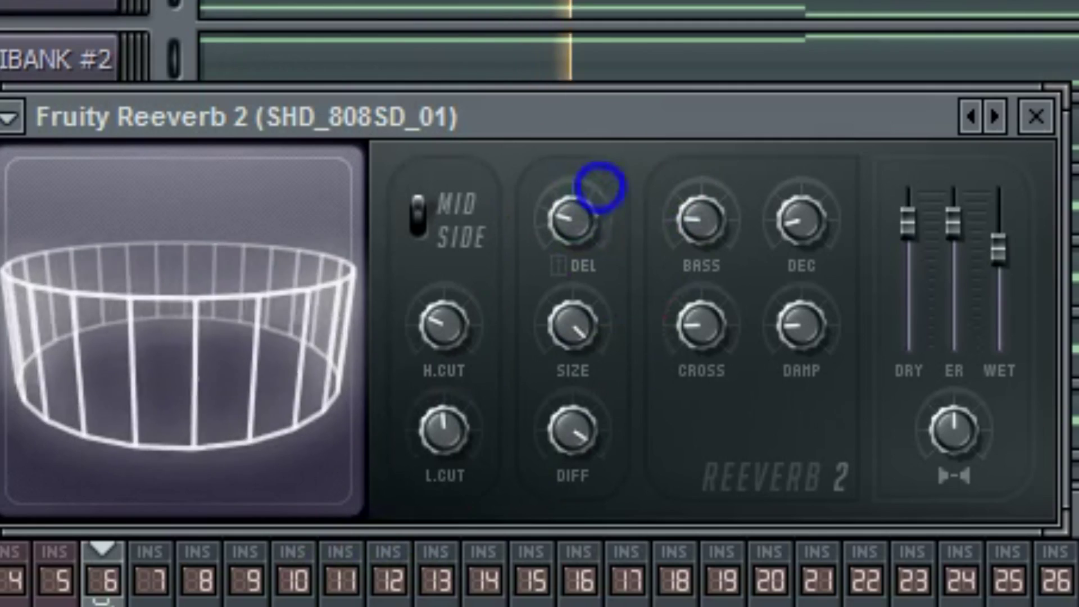
{"action": "left_click_drag", "start_coordinate": [580, 228], "coordinate": [542, 255]}
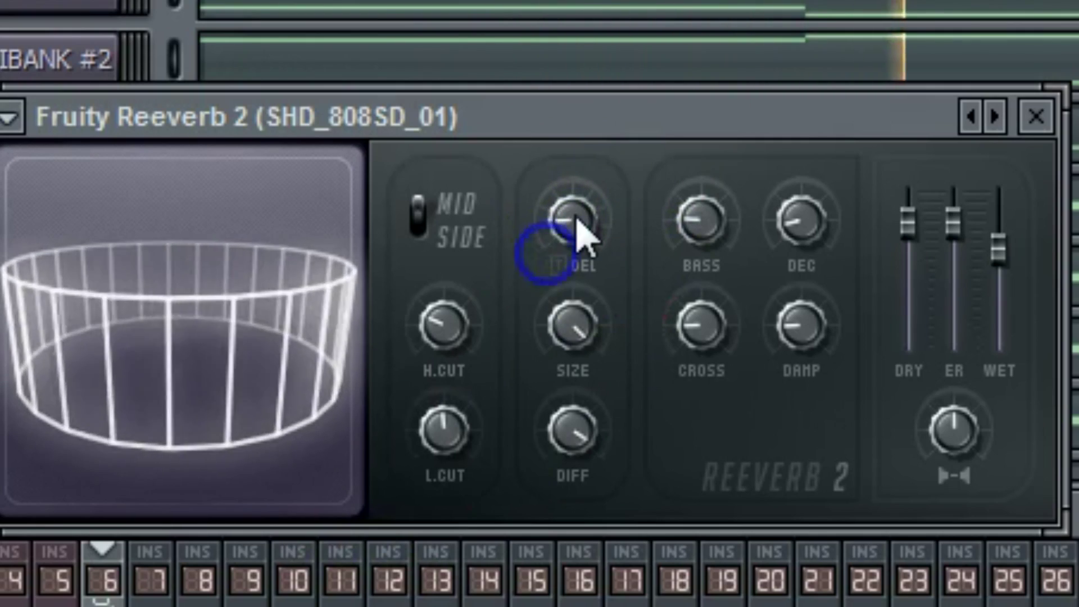